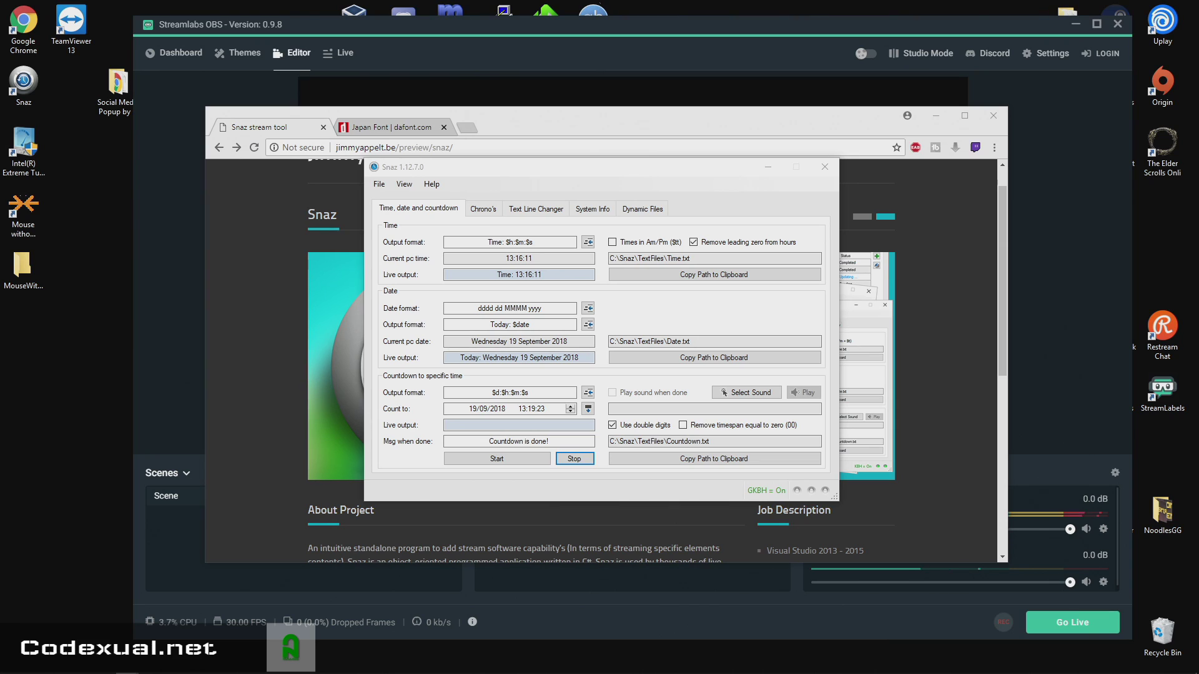
- Reposition the Snaz window and scroll the Snaz project page down to About Project
{"action": "left_click_drag", "start_coordinate": [512, 169], "coordinate": [496, 187]}
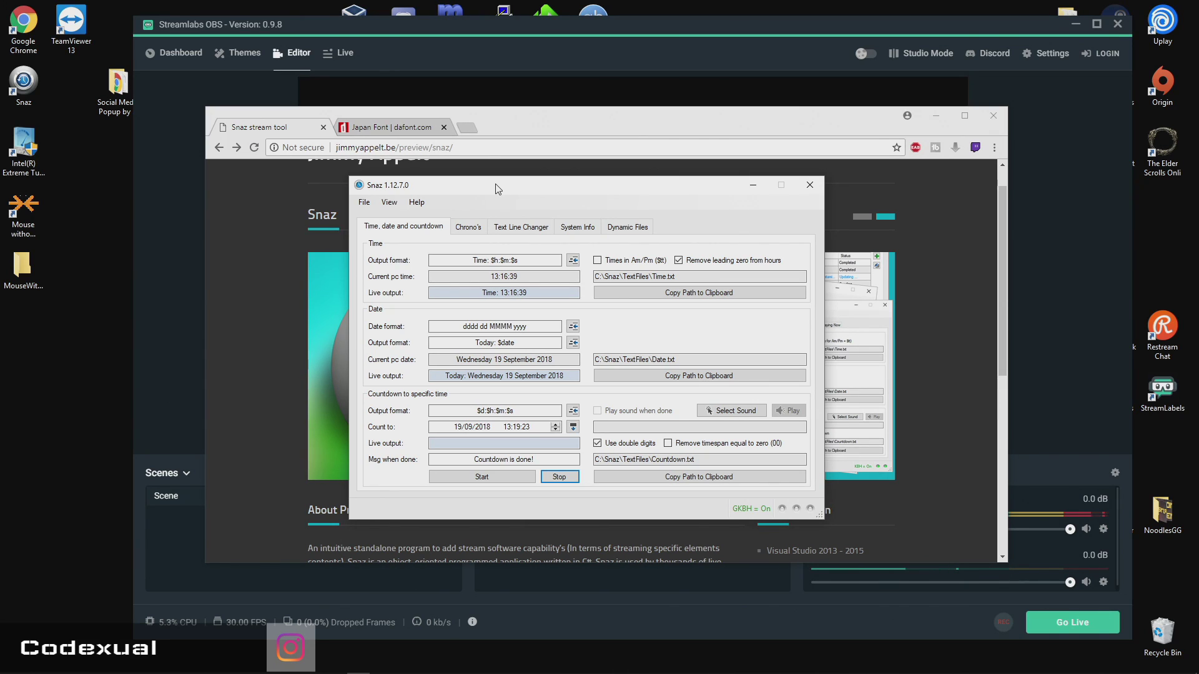
{"action": "left_click_drag", "start_coordinate": [523, 189], "coordinate": [223, 166]}
{"action": "left_click", "coordinate": [906, 350]}
{"action": "scroll", "coordinate": [872, 385], "scroll_direction": "down", "scroll_amount": 4}
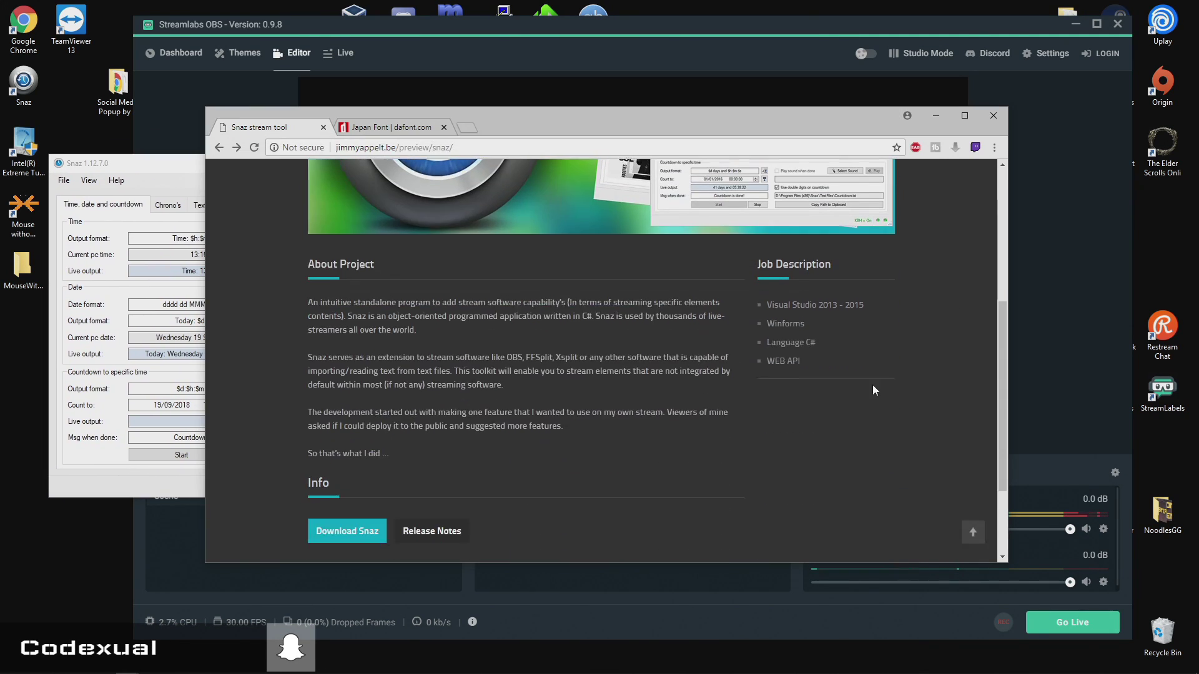
{"action": "scroll", "coordinate": [873, 390], "scroll_direction": "down", "scroll_amount": 2}
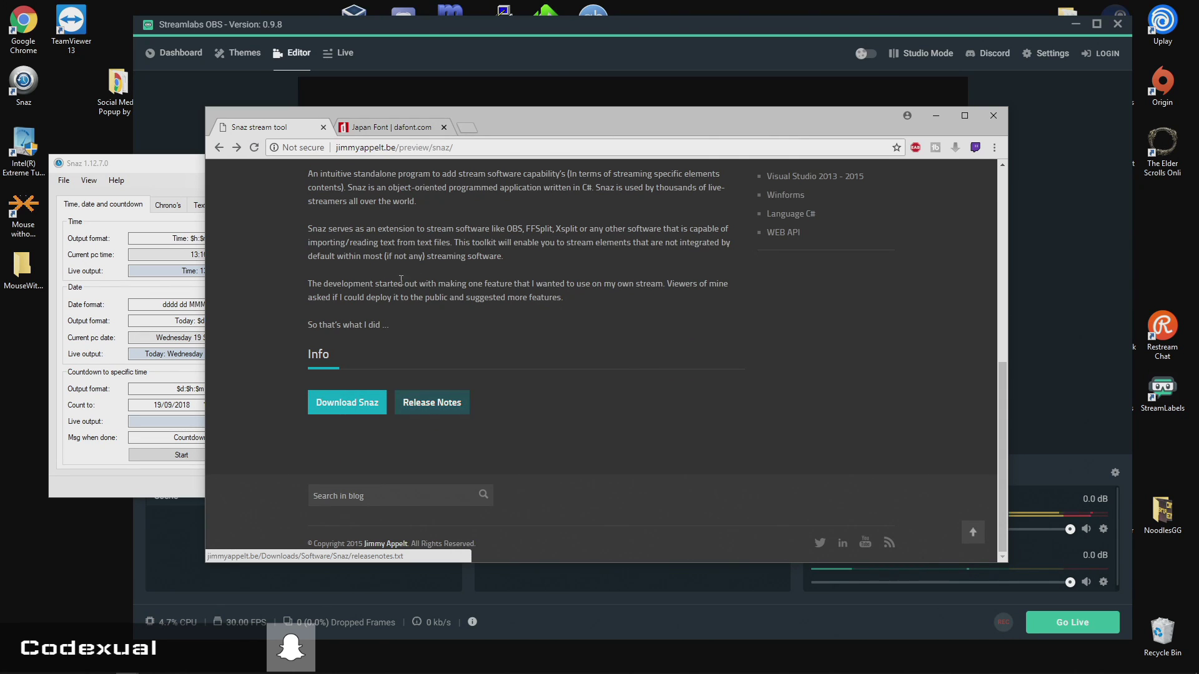
- Minimize Chrome, centre the Snaz window, then hide it with Alt+F4
{"action": "left_click_drag", "start_coordinate": [938, 111], "coordinate": [939, 115]}
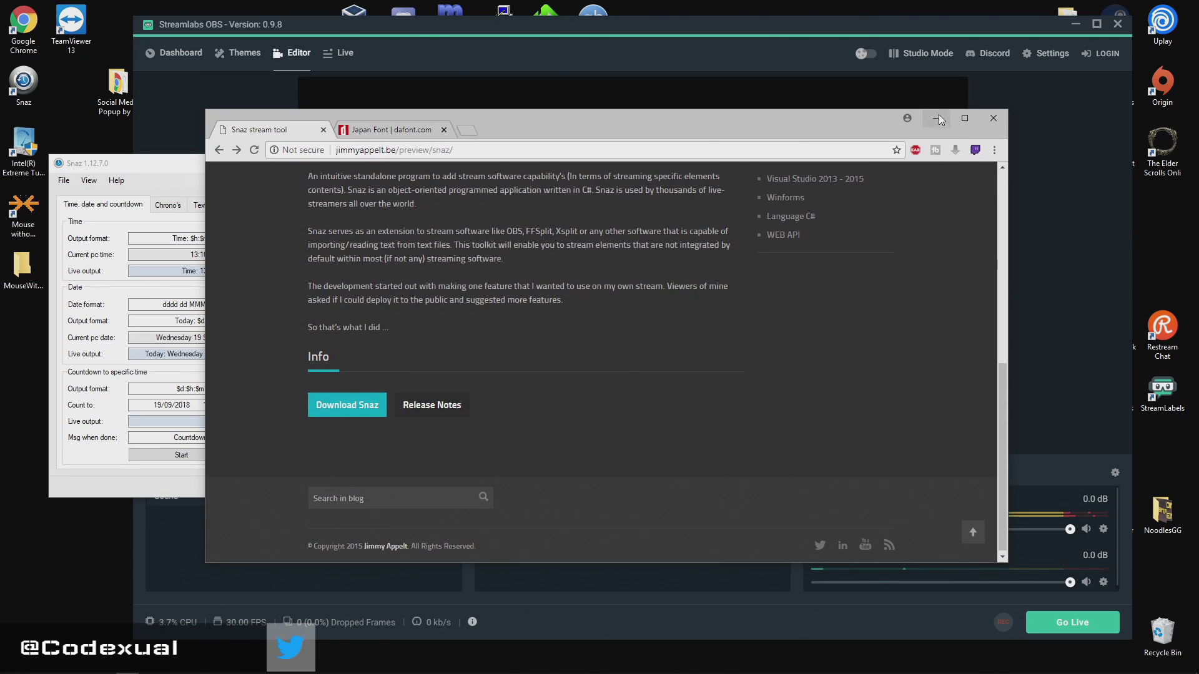
{"action": "left_click", "coordinate": [940, 119]}
{"action": "left_click_drag", "start_coordinate": [333, 163], "coordinate": [637, 131]}
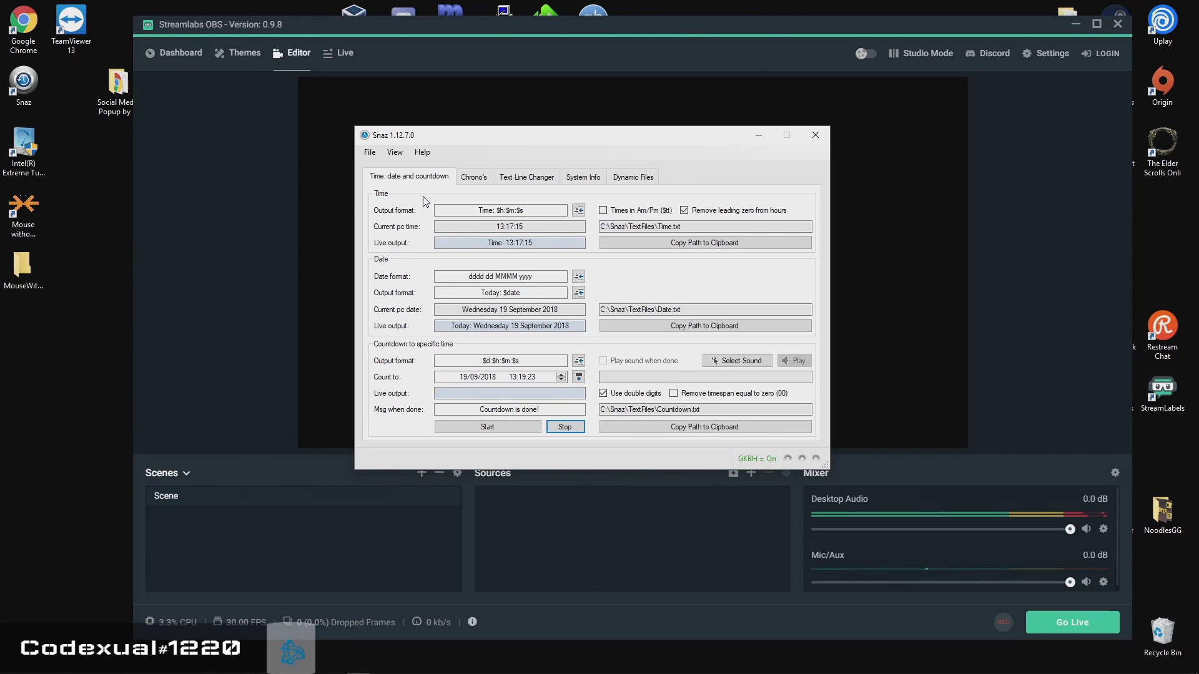
{"action": "key", "text": "alt+F4"}
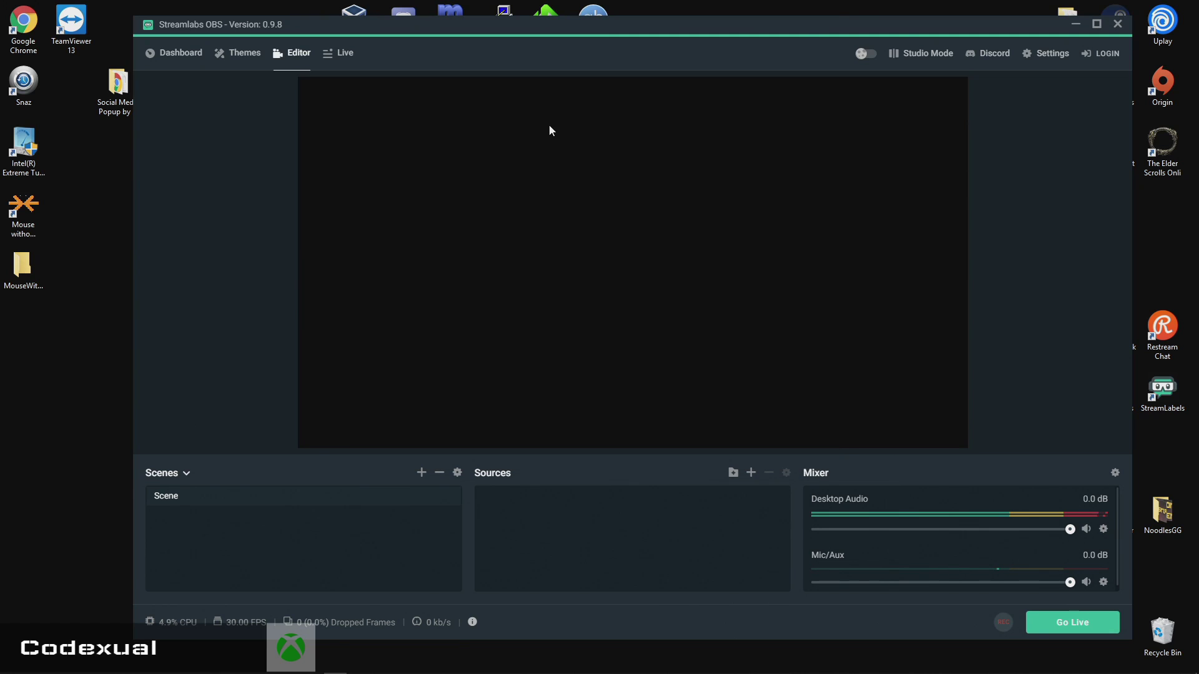
- Set Snaz's Count to target to 13:28:28, a few minutes ahead, and start the countdown
{"action": "left_click_drag", "start_coordinate": [464, 29], "coordinate": [546, 193]}
{"action": "left_click", "coordinate": [507, 109]}
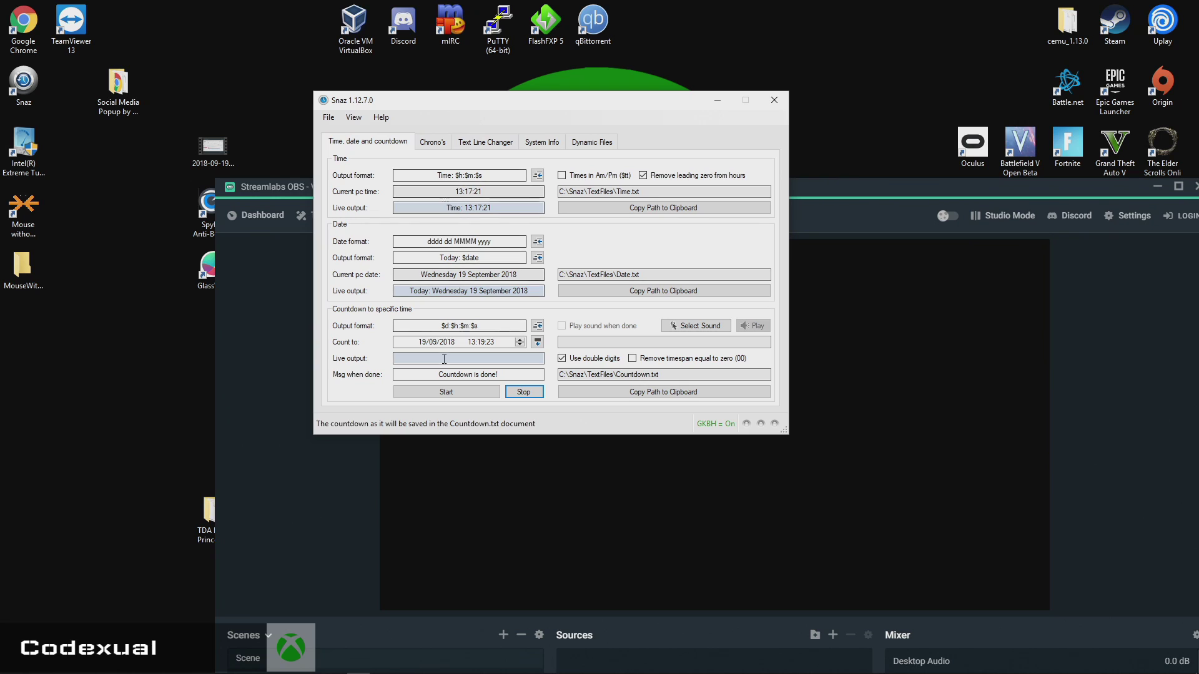
{"action": "left_click", "coordinate": [475, 343]}
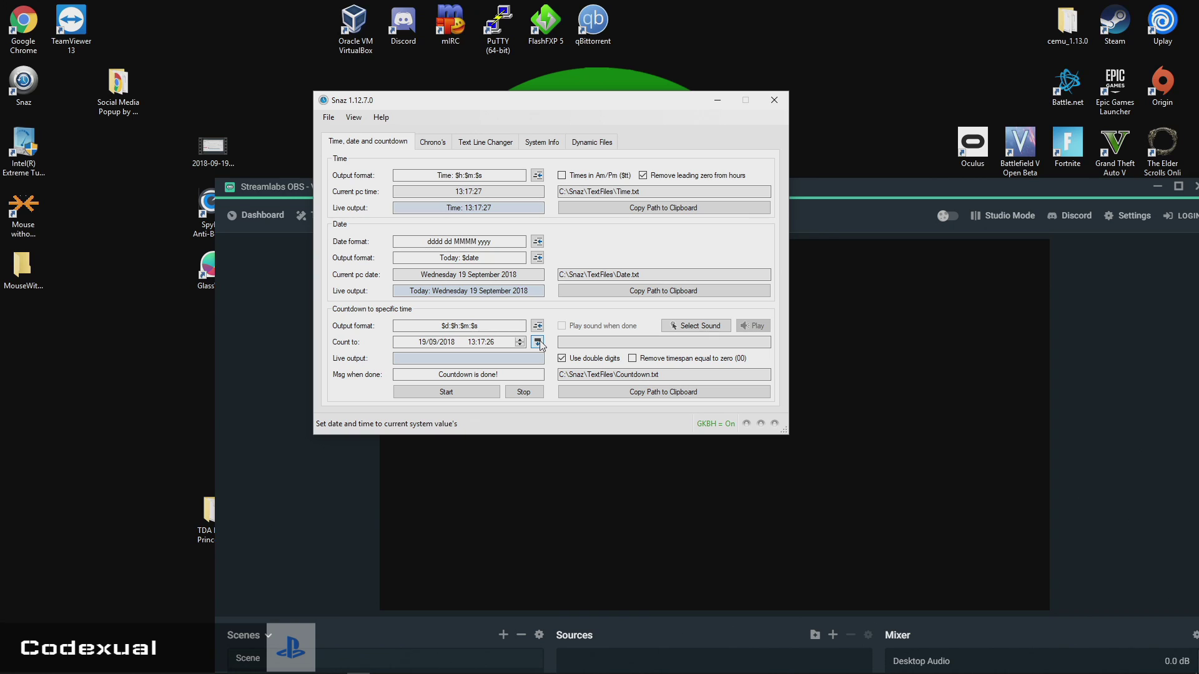
{"action": "left_click", "coordinate": [538, 342]}
{"action": "left_click", "coordinate": [481, 343]}
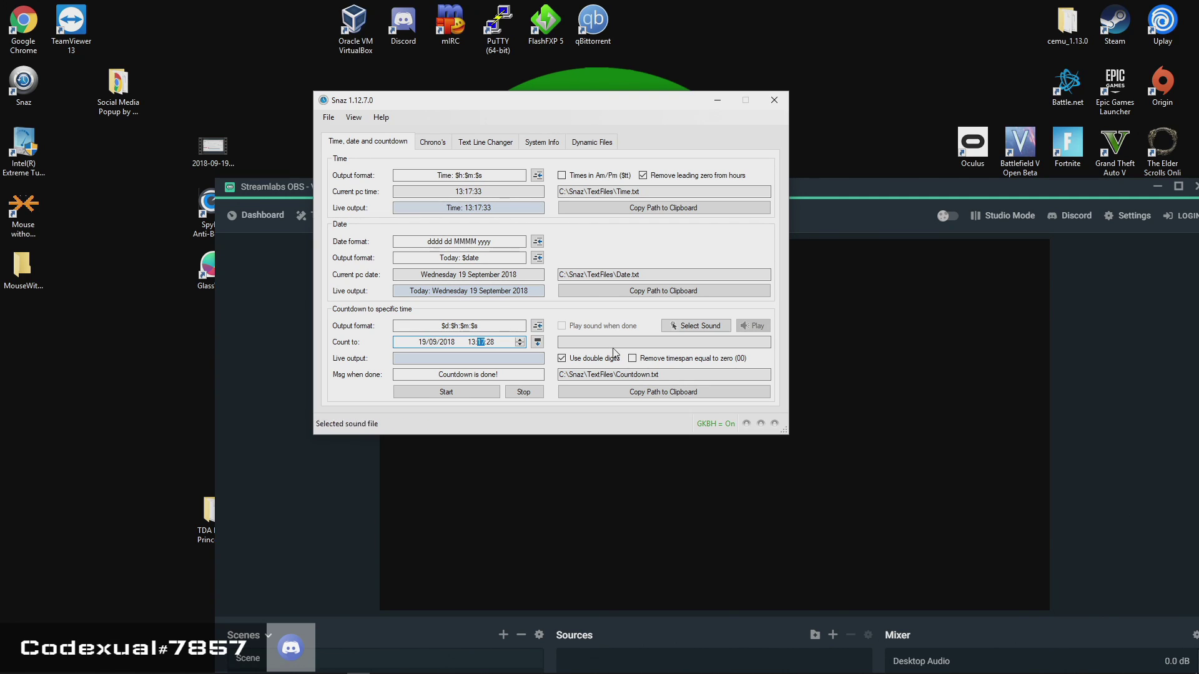
{"action": "left_click", "coordinate": [520, 340]}
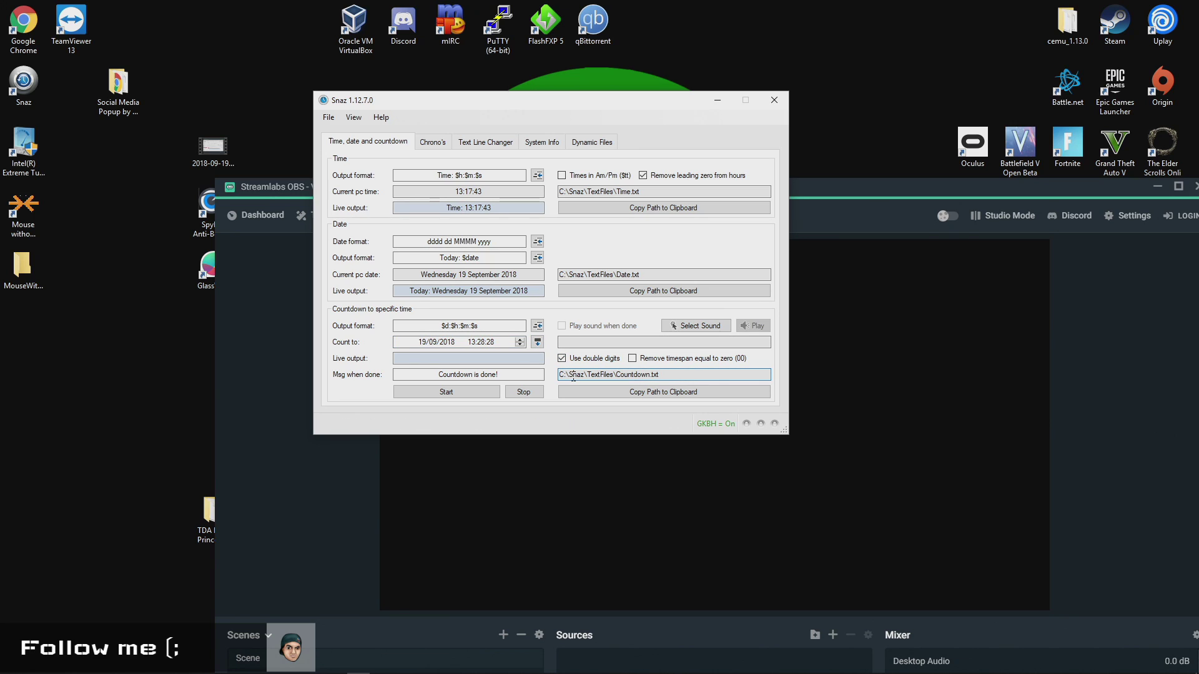
{"action": "left_click", "coordinate": [469, 394]}
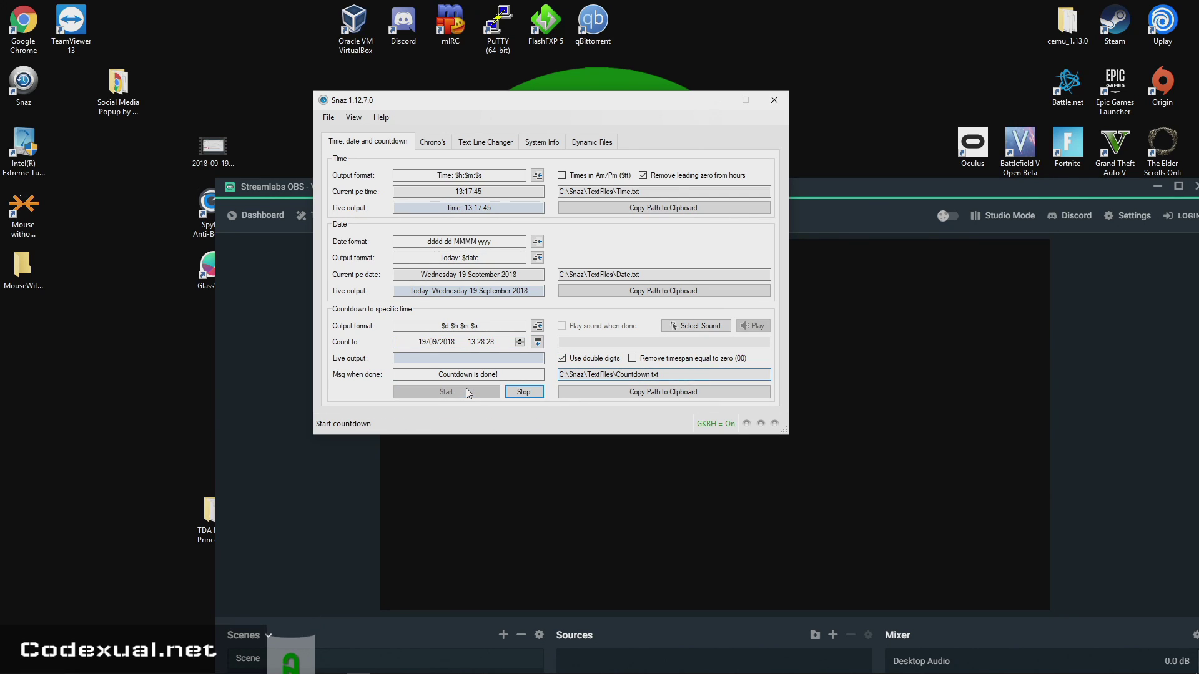
- Copy the Countdown.txt output path and bring Streamlabs OBS back to the screen top
{"action": "left_click_drag", "start_coordinate": [495, 355], "coordinate": [445, 356]}
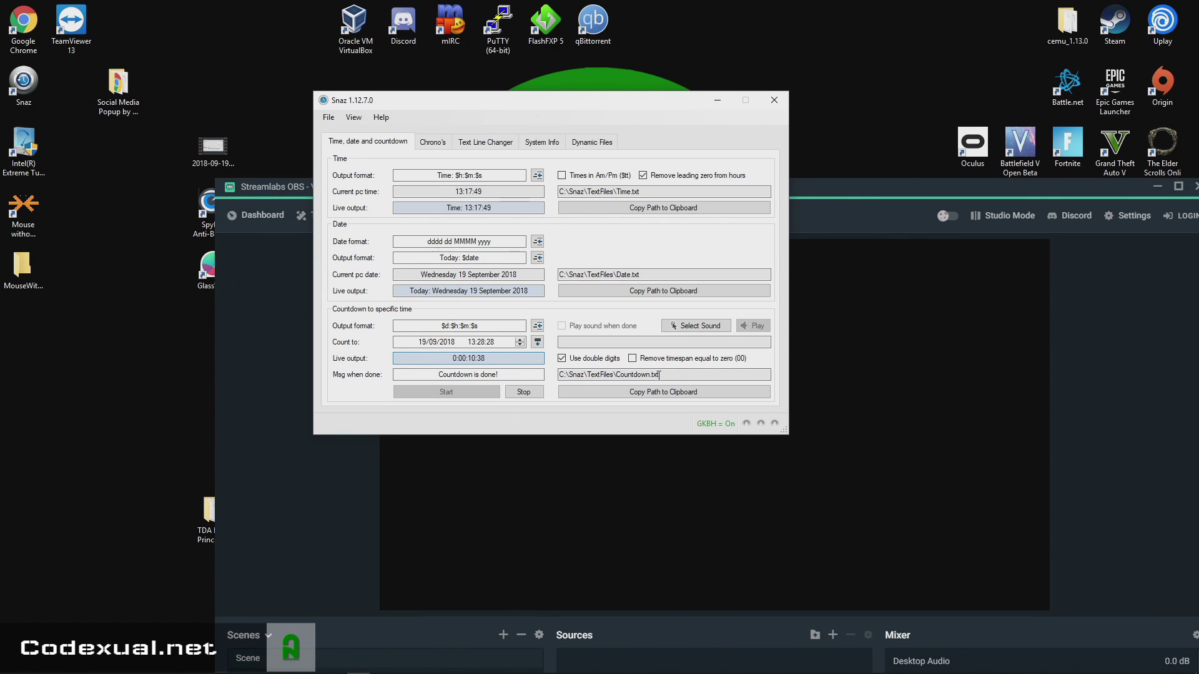
{"action": "left_click_drag", "start_coordinate": [636, 377], "coordinate": [560, 378]}
{"action": "right_click", "coordinate": [565, 378]}
{"action": "left_click", "coordinate": [587, 417]}
{"action": "left_click_drag", "start_coordinate": [509, 110], "coordinate": [222, 161]}
{"action": "left_click", "coordinate": [546, 201]}
{"action": "left_click_drag", "start_coordinate": [529, 190], "coordinate": [436, 32]}
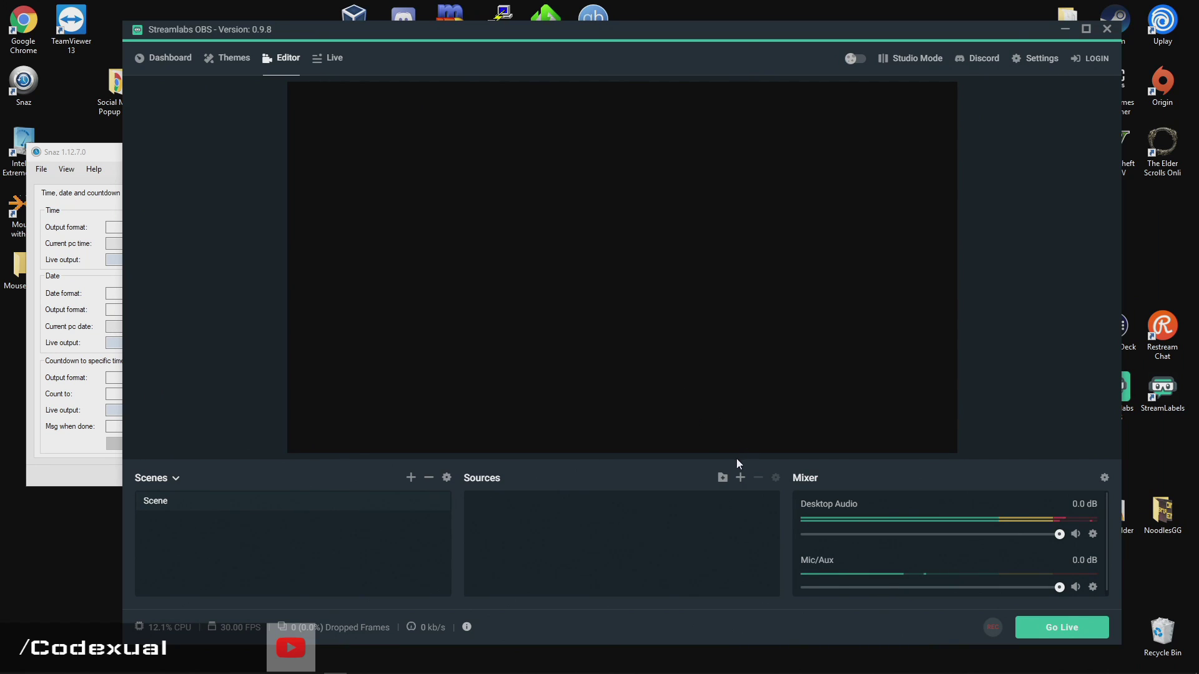
- Add a Text (GDI+) source named 'Count Down' and check its font family list
{"action": "left_click", "coordinate": [740, 479]}
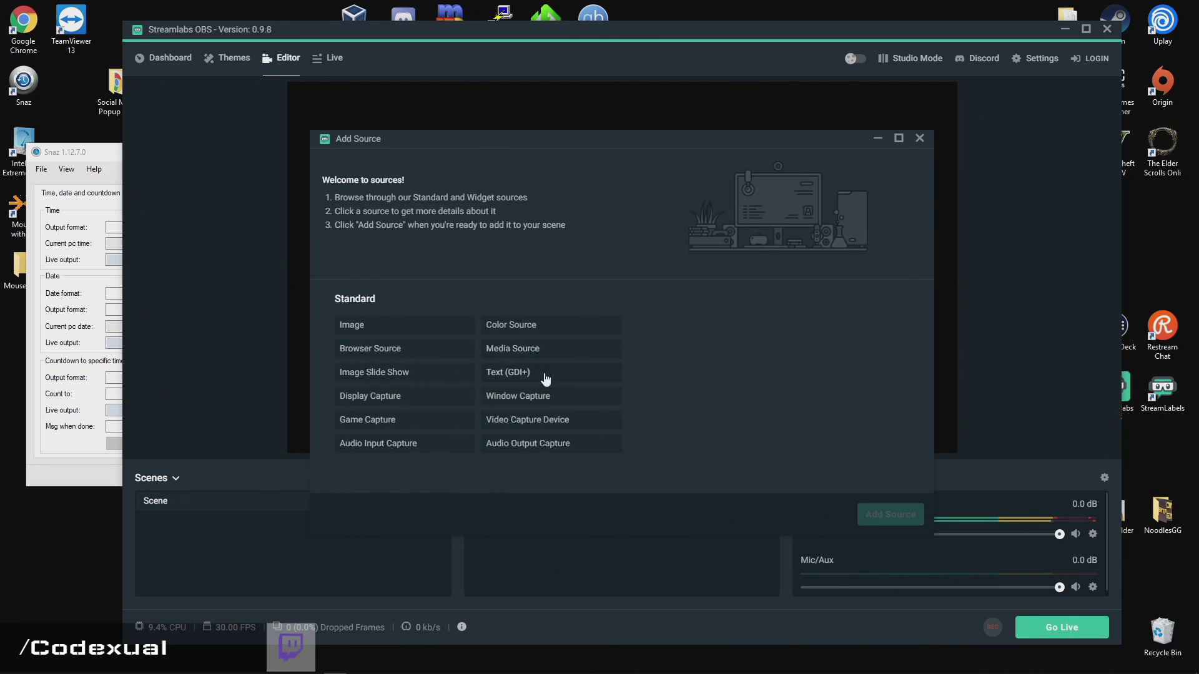
{"action": "left_click", "coordinate": [495, 374]}
{"action": "left_click", "coordinate": [886, 514]}
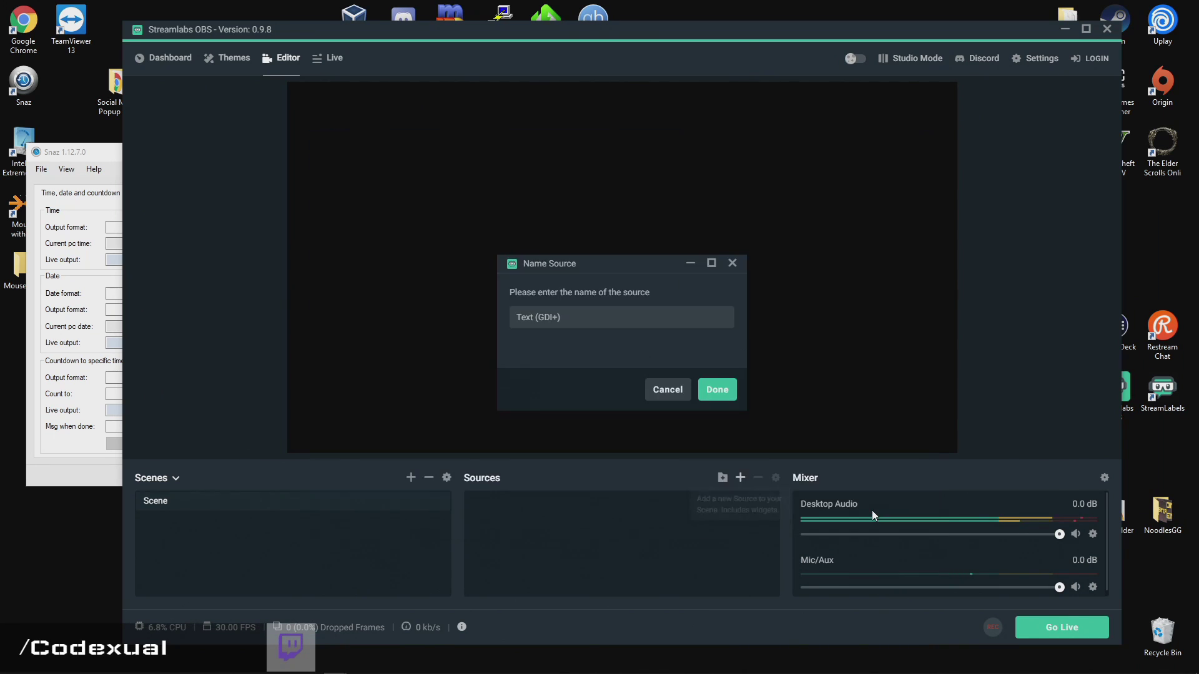
{"action": "left_click_drag", "start_coordinate": [561, 317], "coordinate": [522, 317]}
{"action": "type", "text": "C"}
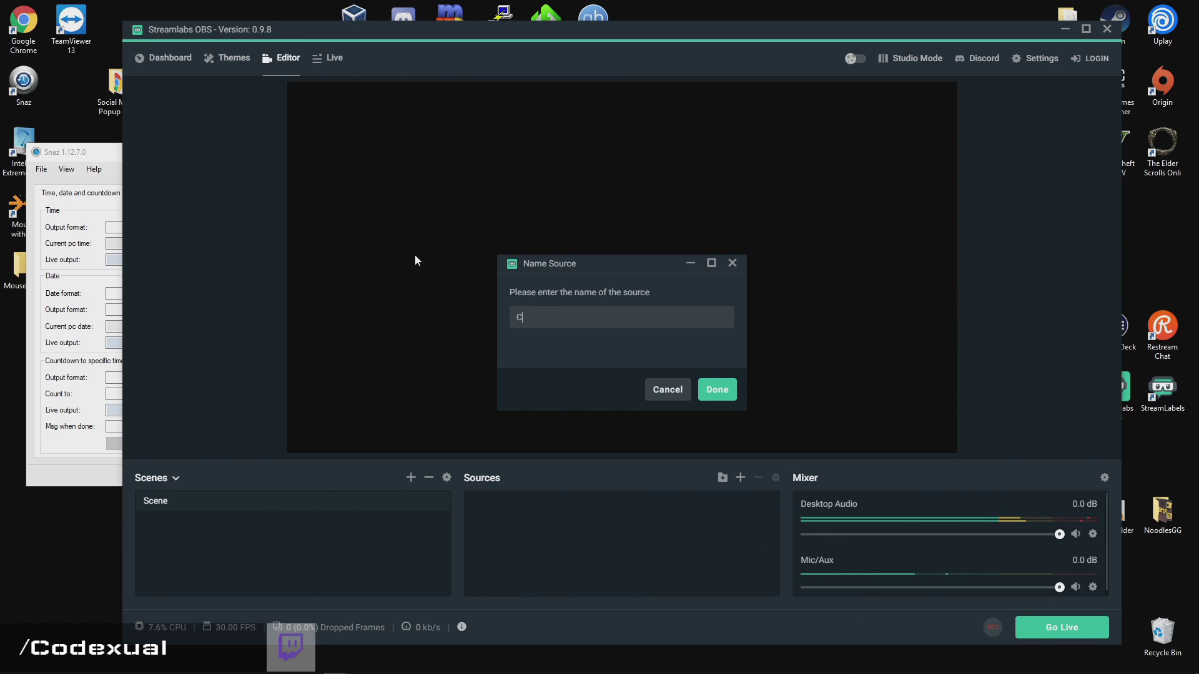
{"action": "type", "text": "ount Down"}
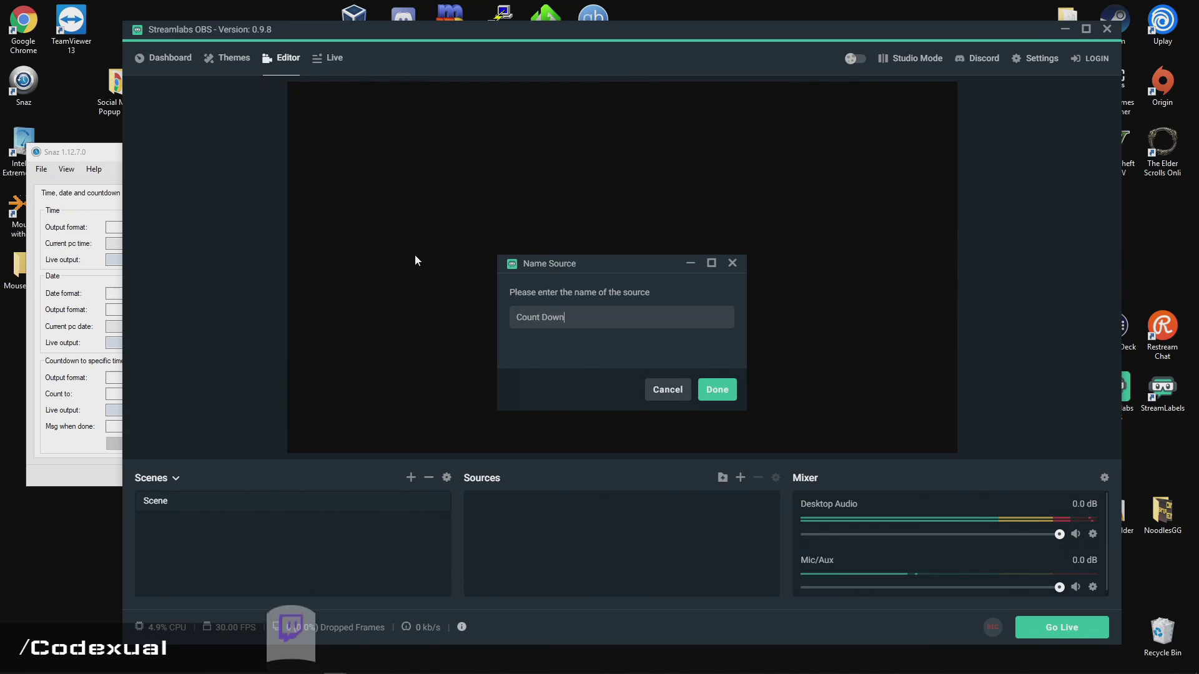
{"action": "left_click", "coordinate": [718, 394]}
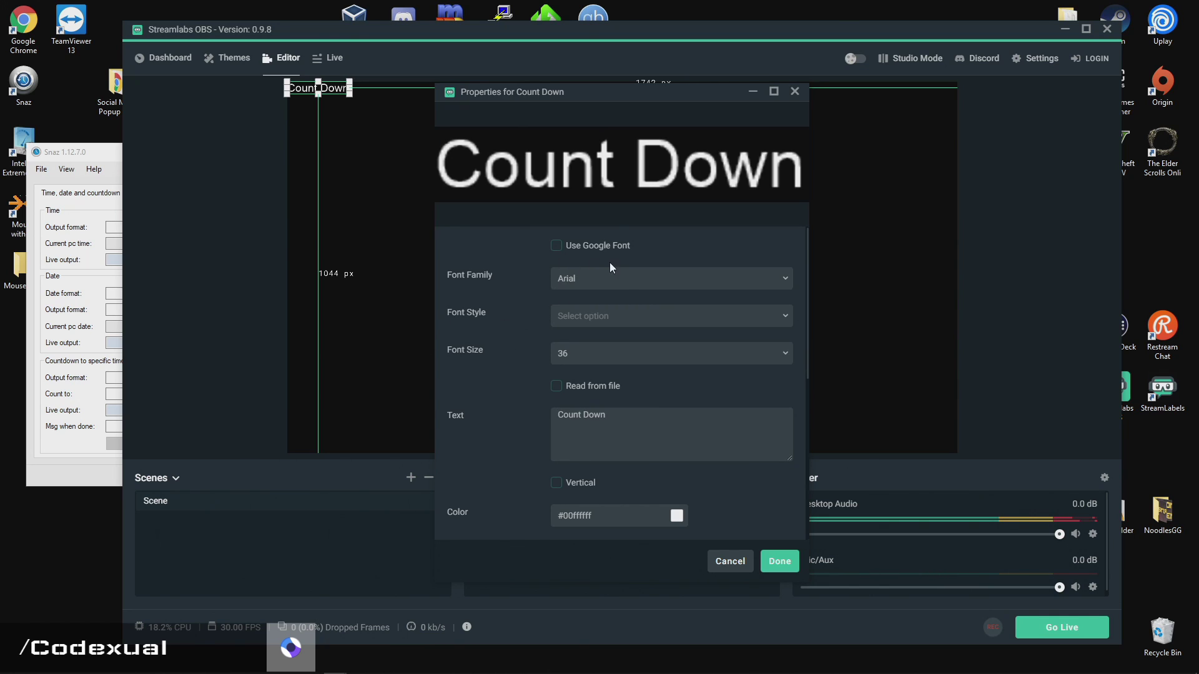
{"action": "left_click", "coordinate": [696, 291]}
{"action": "left_click", "coordinate": [468, 361]}
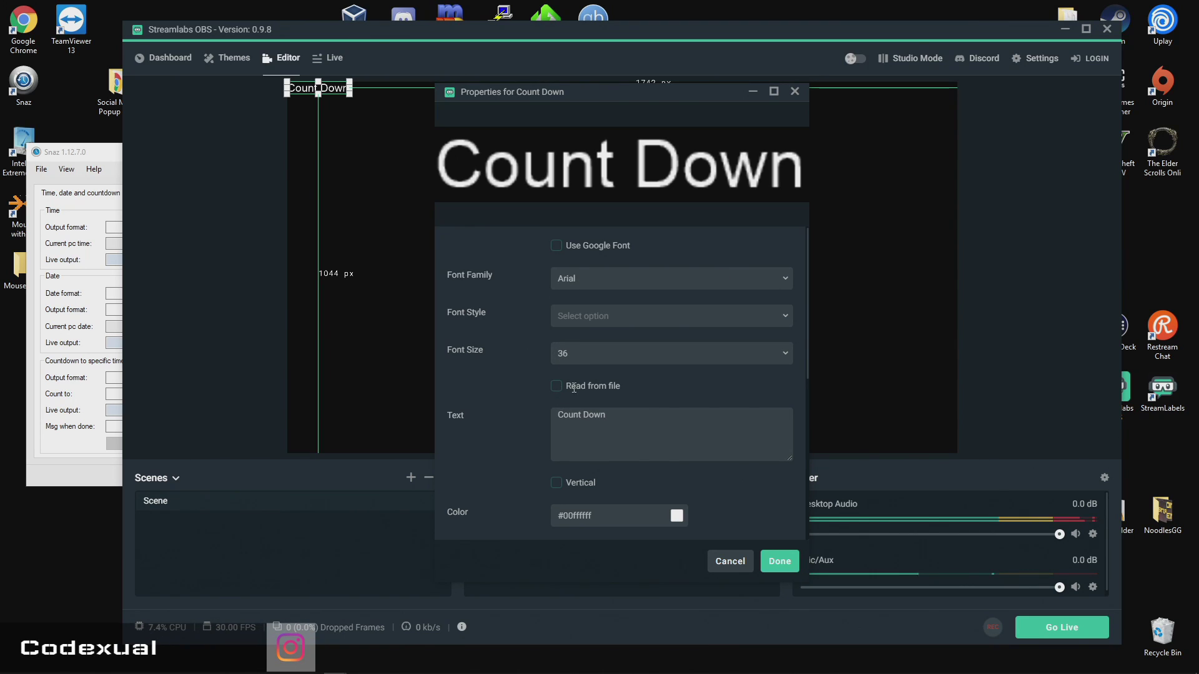
- Make the Count Down source read from file C:\Snaz\TextFiles\Countdown.txt
{"action": "left_click", "coordinate": [551, 384]}
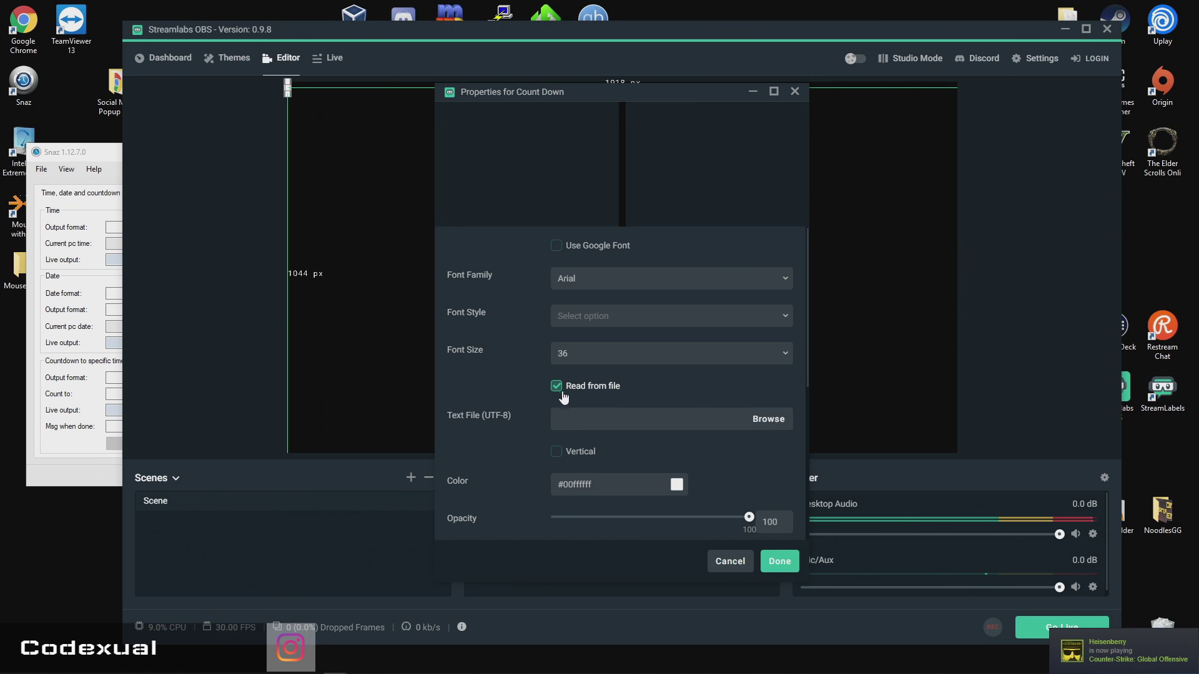
{"action": "left_click", "coordinate": [768, 420]}
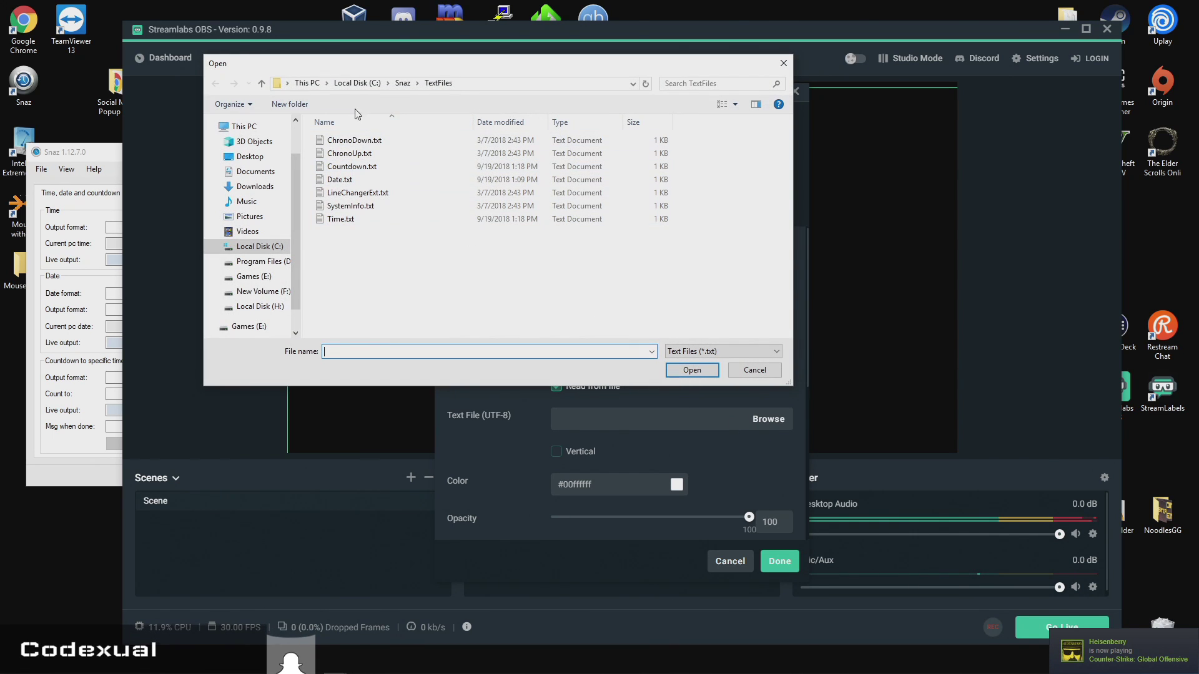
{"action": "left_click", "coordinate": [277, 83]}
{"action": "key", "text": "ctrl+v"}
{"action": "left_click_drag", "start_coordinate": [344, 85], "coordinate": [505, 93]}
{"action": "key", "text": "ctrl+x"}
{"action": "key", "text": "Escape"}
{"action": "key", "text": "Escape"}
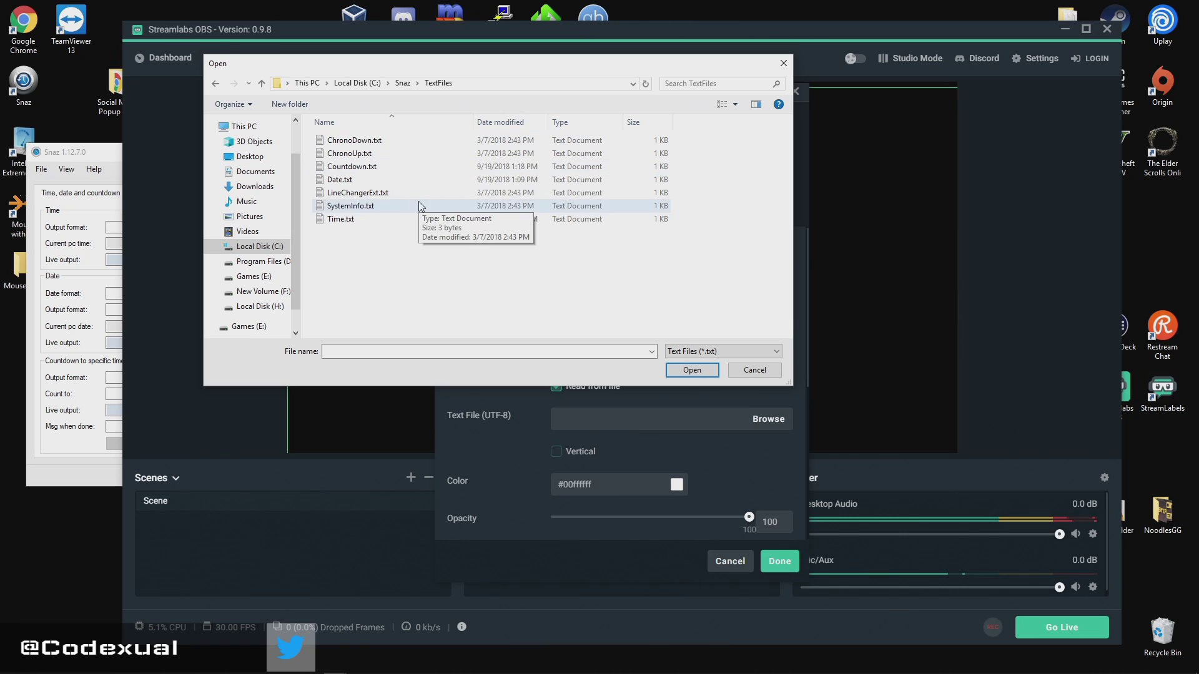
{"action": "double_click", "coordinate": [348, 169]}
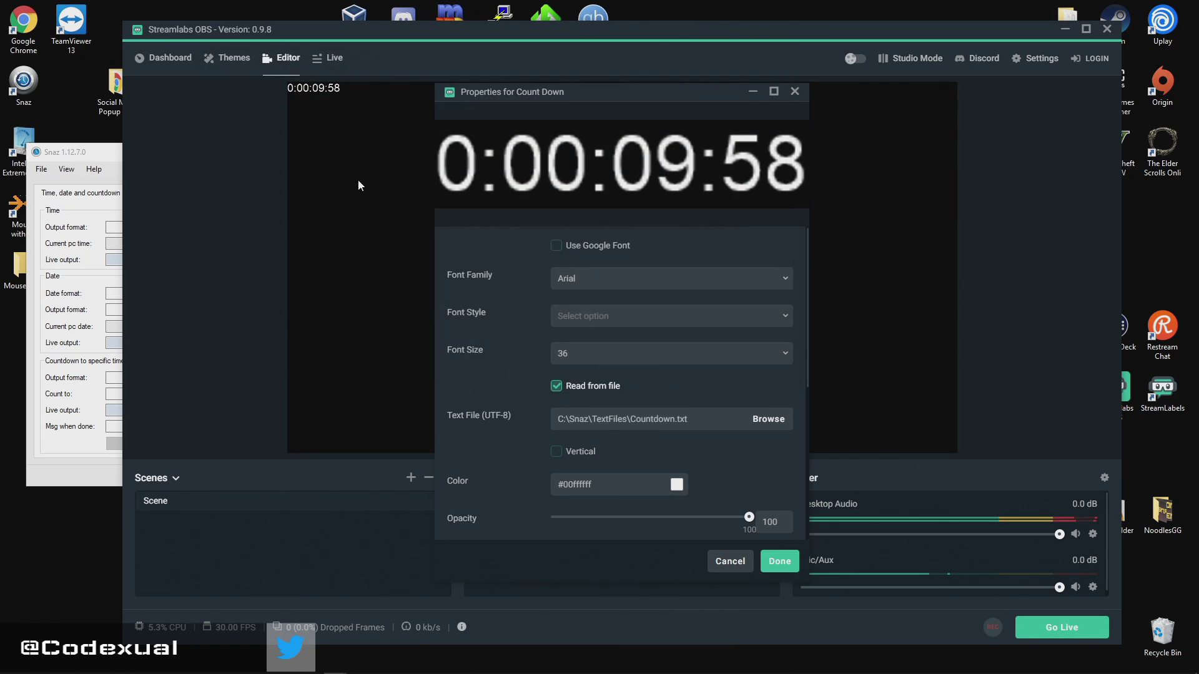
- Apply the text settings and drag the live countdown to the canvas centre
{"action": "left_click", "coordinate": [779, 562]}
{"action": "left_click_drag", "start_coordinate": [307, 87], "coordinate": [576, 313]}
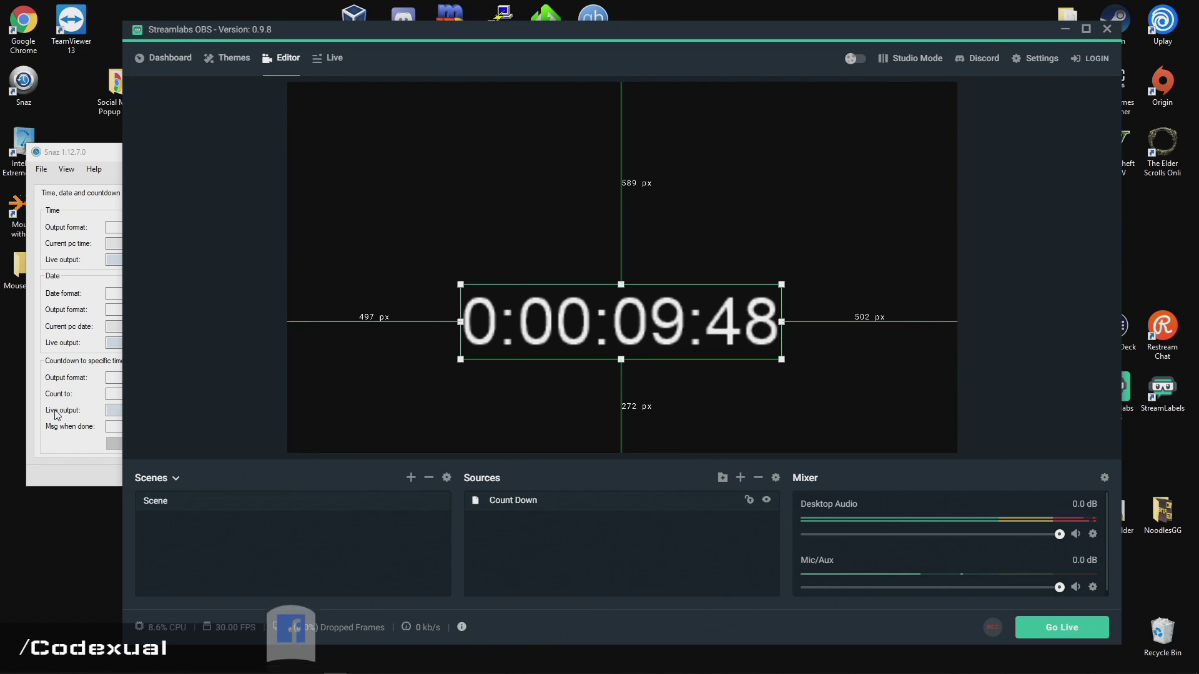
{"action": "left_click", "coordinate": [114, 377]}
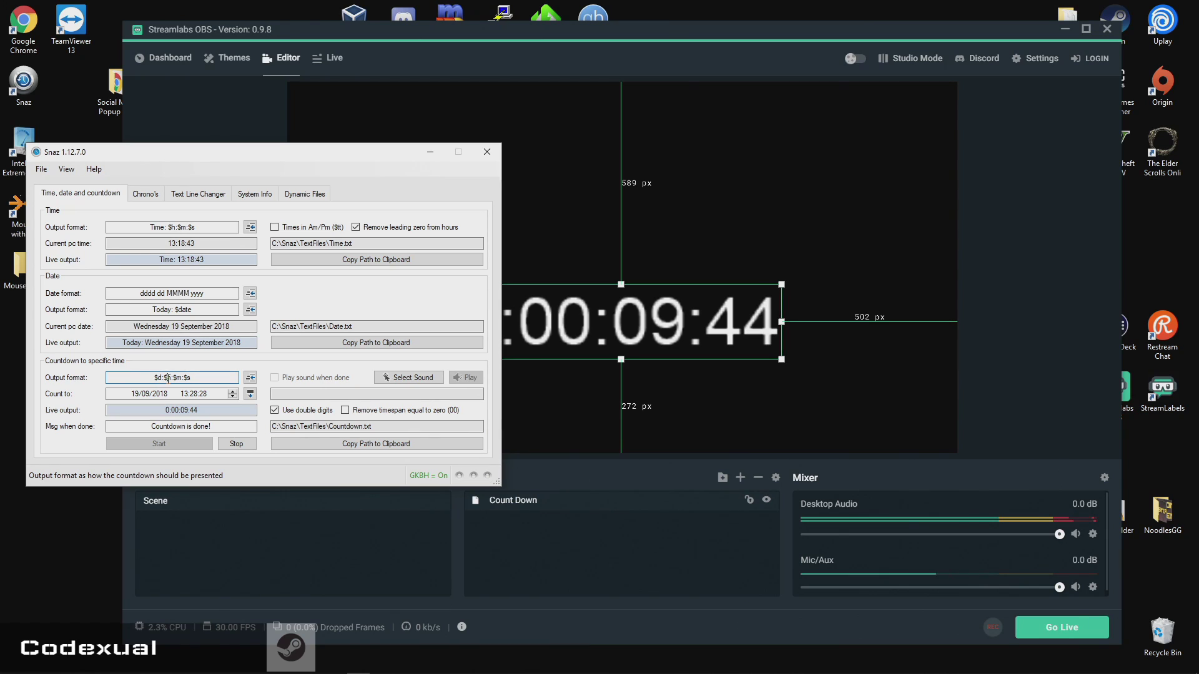
- Shorten the countdown format and push Snaz's target time two minutes later to 13:31:28
{"action": "key", "text": "BackSpace"}
{"action": "key", "text": "BackSpace"}
{"action": "key", "text": "BackSpace"}
{"action": "key", "text": "BackSpace"}
{"action": "key", "text": "BackSpace"}
{"action": "key", "text": "BackSpace"}
{"action": "left_click_drag", "start_coordinate": [348, 152], "coordinate": [249, 287]}
{"action": "left_click", "coordinate": [181, 319]}
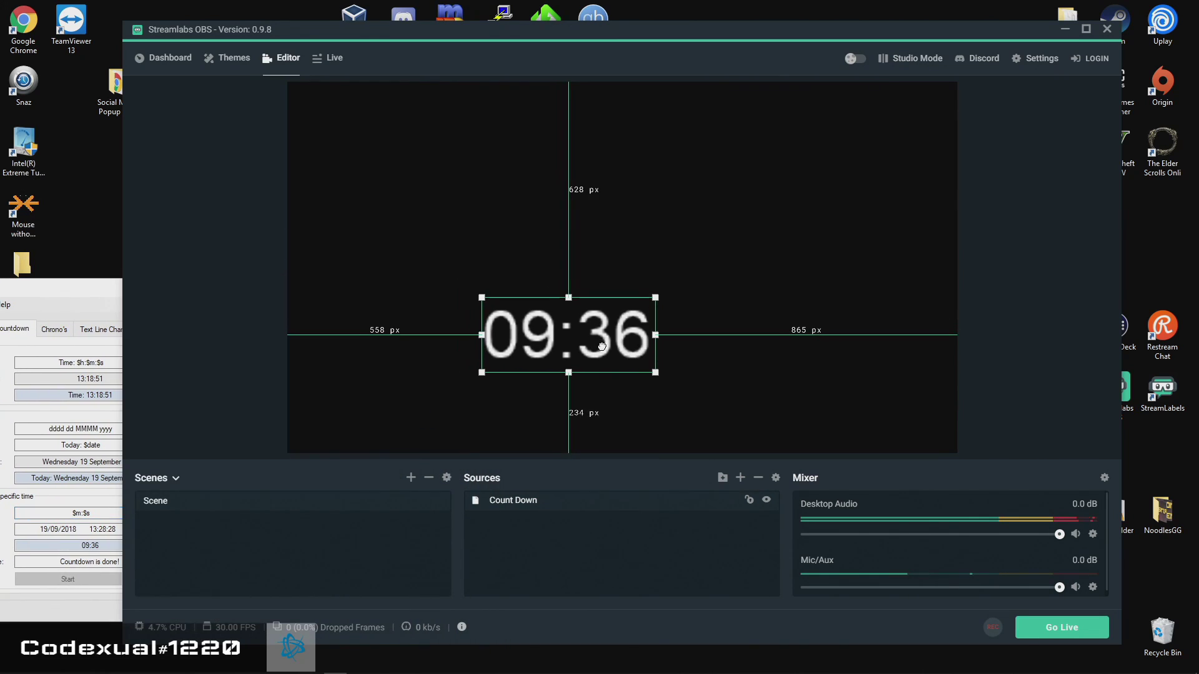
{"action": "left_click_drag", "start_coordinate": [63, 286], "coordinate": [84, 180]}
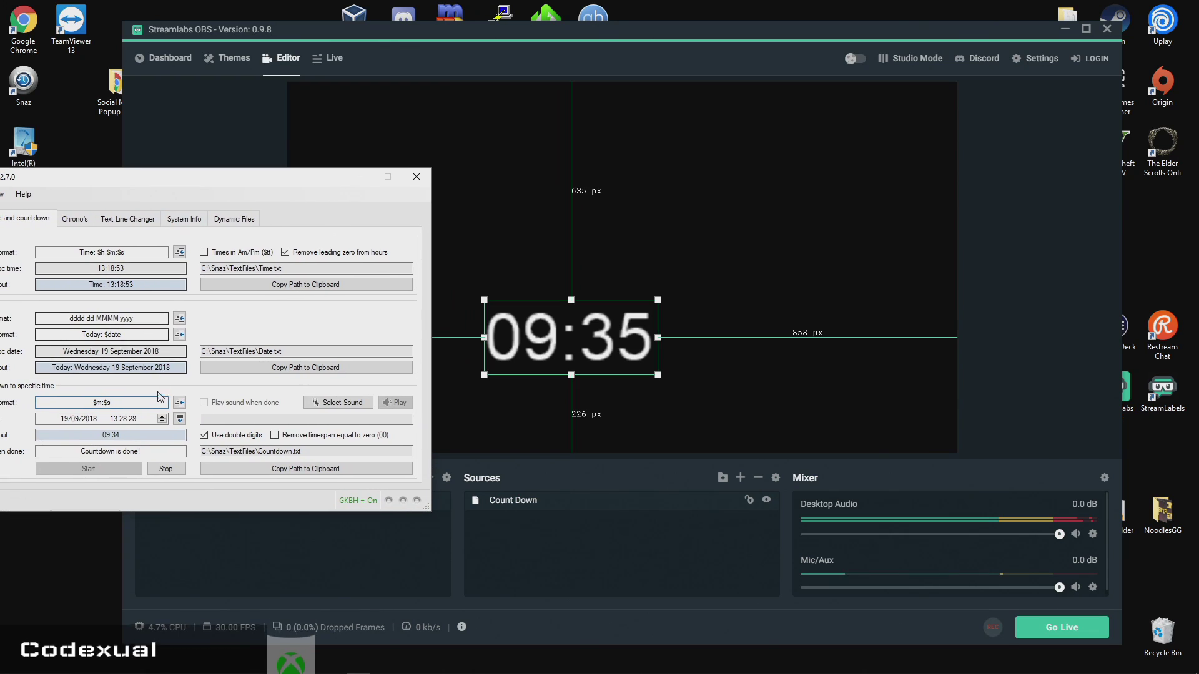
{"action": "left_click", "coordinate": [125, 419]}
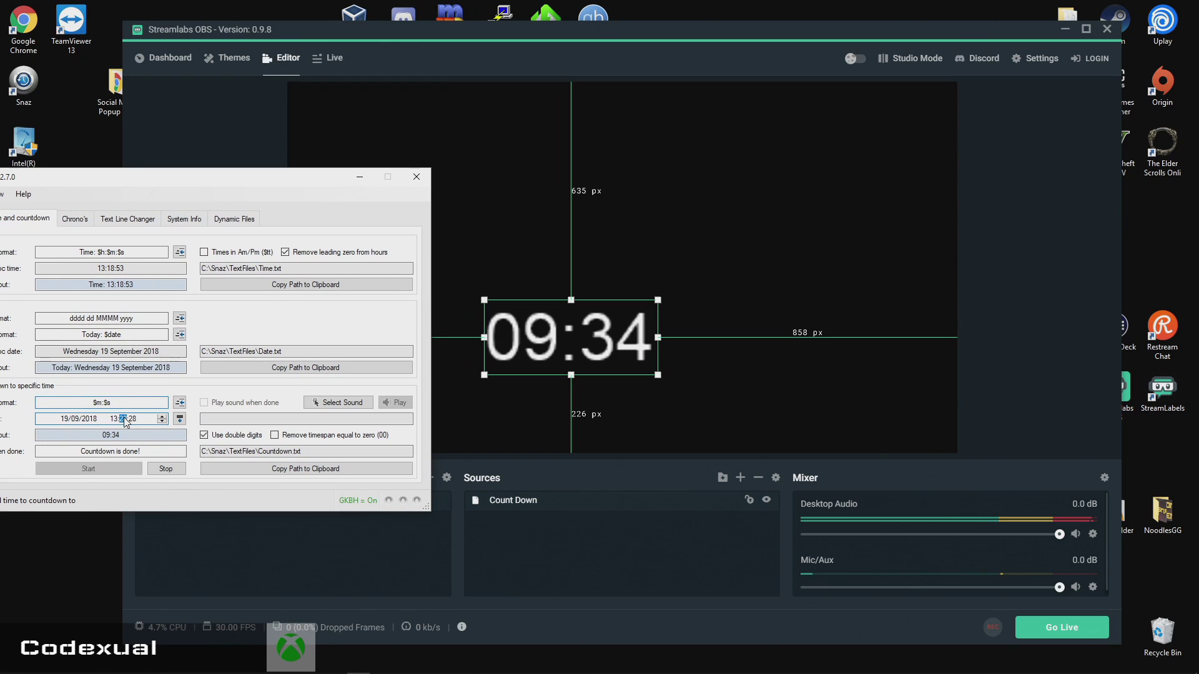
{"action": "left_click", "coordinate": [162, 416]}
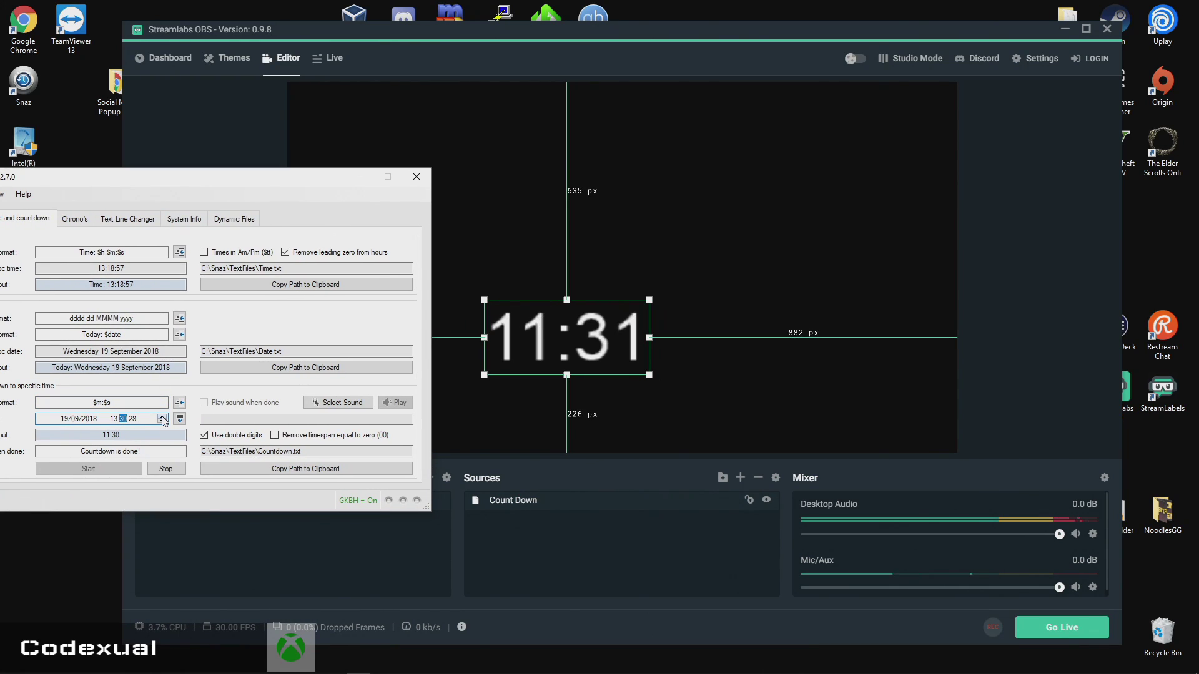
{"action": "left_click", "coordinate": [163, 416]}
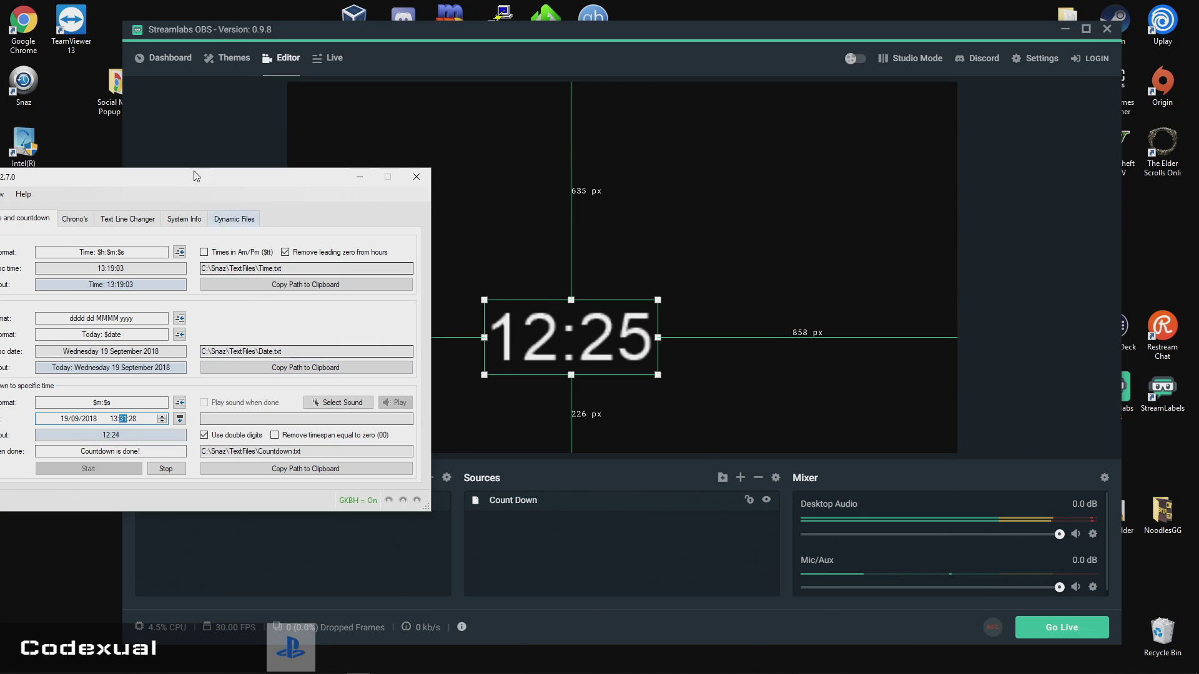
- Move the Snaz window toward the centre and view the Chrono's and Text Line Changer features
{"action": "left_click_drag", "start_coordinate": [194, 176], "coordinate": [337, 183]}
{"action": "left_click_drag", "start_coordinate": [229, 190], "coordinate": [306, 192]}
{"action": "left_click", "coordinate": [294, 230]}
{"action": "left_click", "coordinate": [350, 229]}
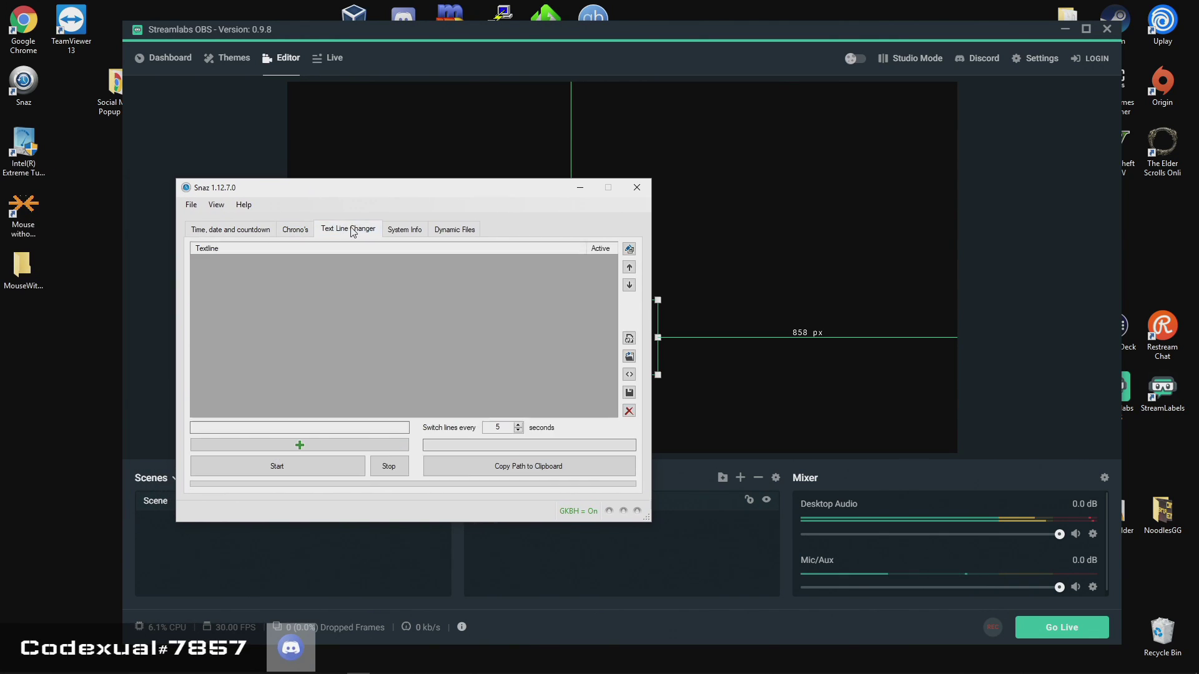
- Look through Snaz's System Info and Text Line Changer pages, returning to Time, date and countdown
{"action": "left_click", "coordinate": [391, 238]}
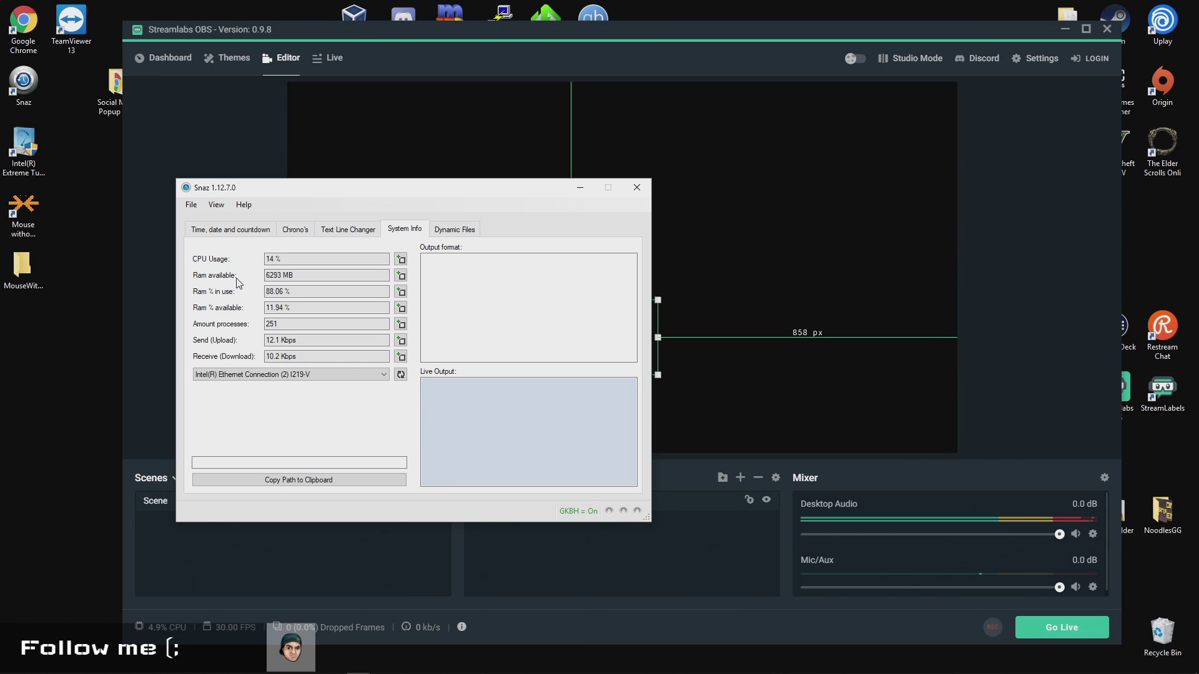
{"action": "left_click", "coordinate": [368, 231]}
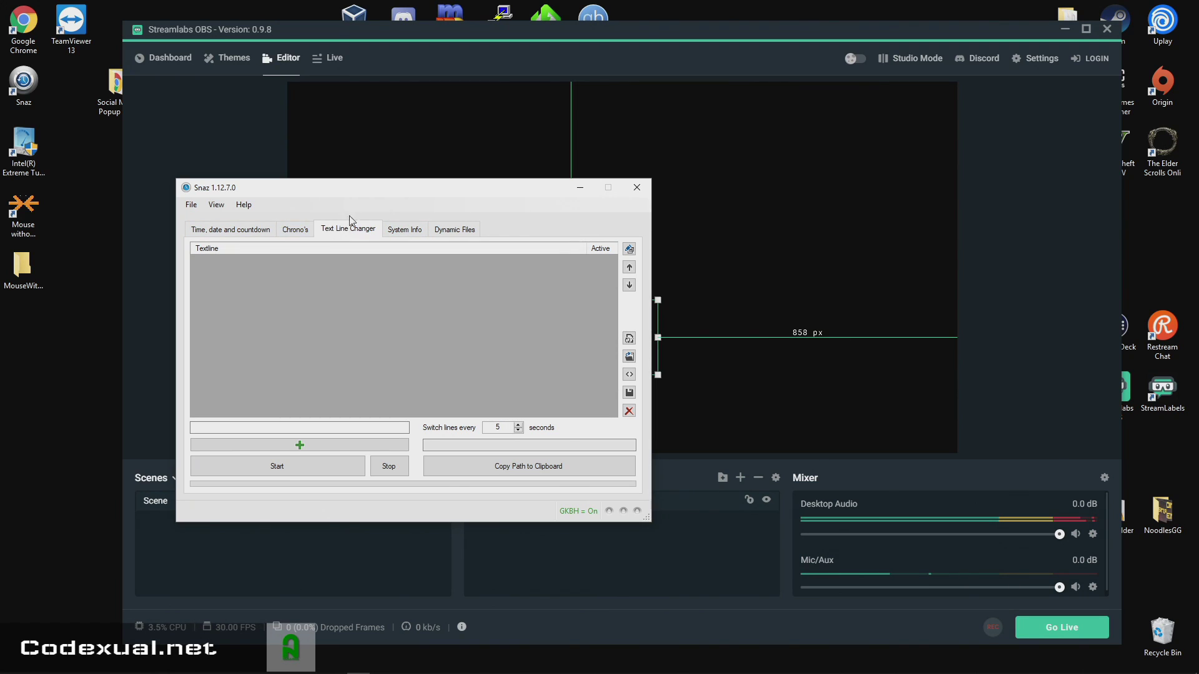
{"action": "left_click_drag", "start_coordinate": [373, 197], "coordinate": [323, 220]}
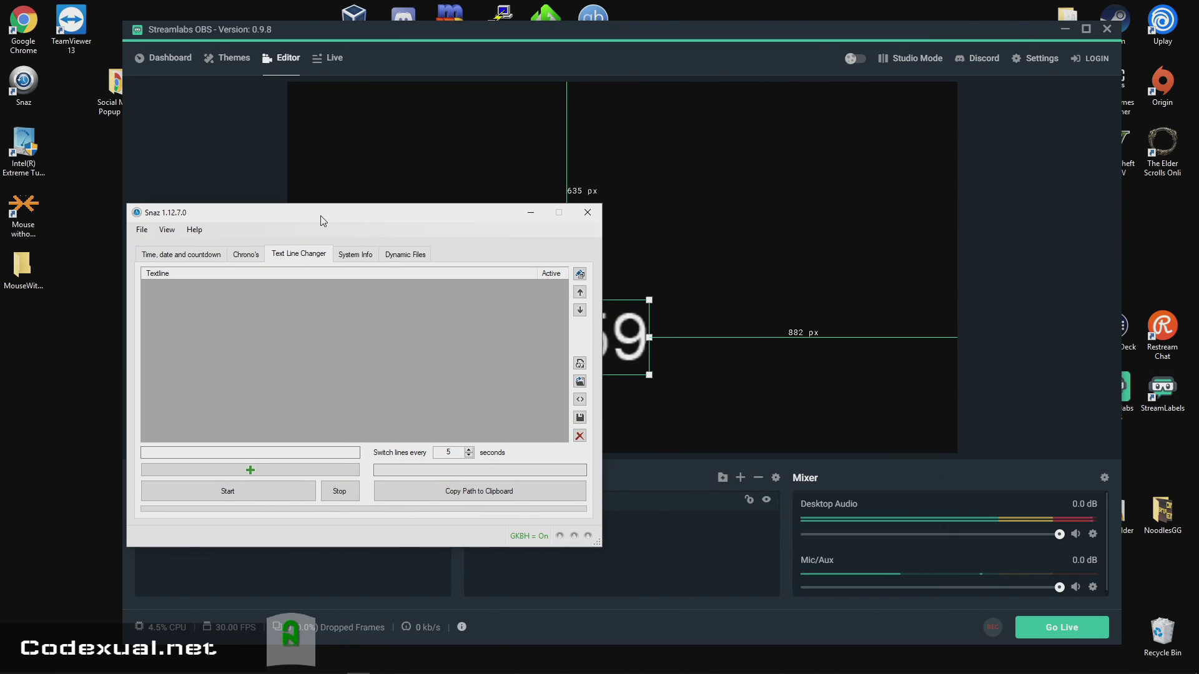
{"action": "left_click", "coordinate": [173, 256]}
- Move Snaz aside and drag the Count Down text nearer the OBS canvas centre
{"action": "left_click_drag", "start_coordinate": [219, 219], "coordinate": [248, 184]}
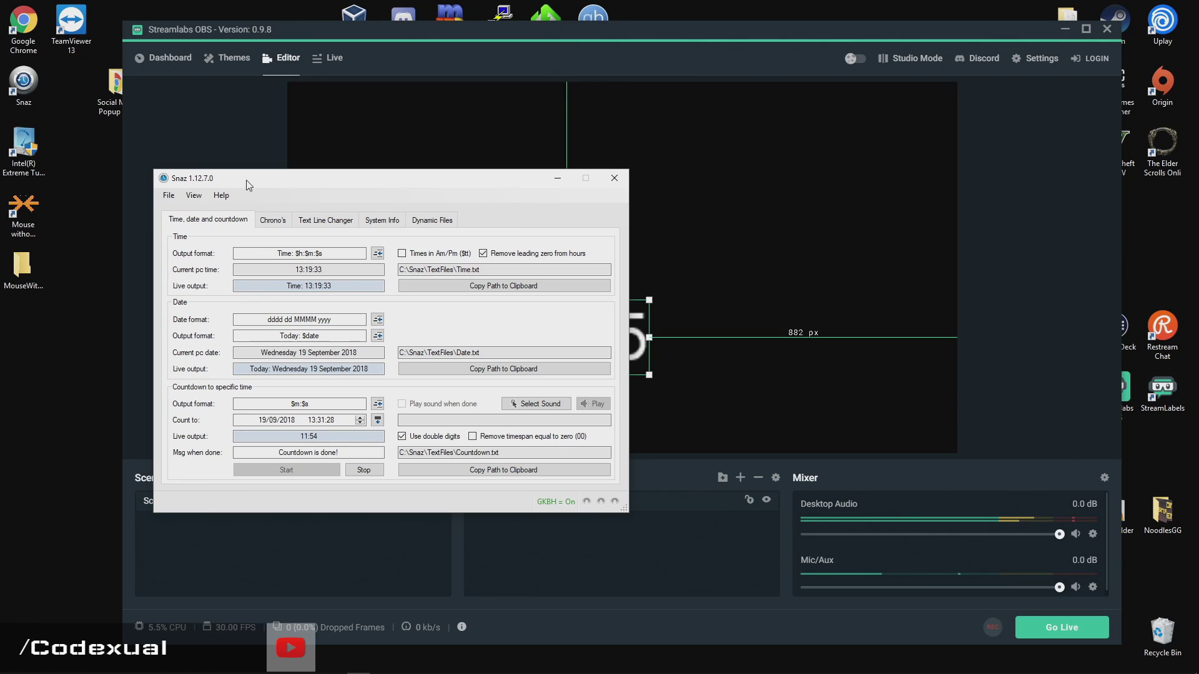
{"action": "left_click_drag", "start_coordinate": [248, 184], "coordinate": [194, 173]}
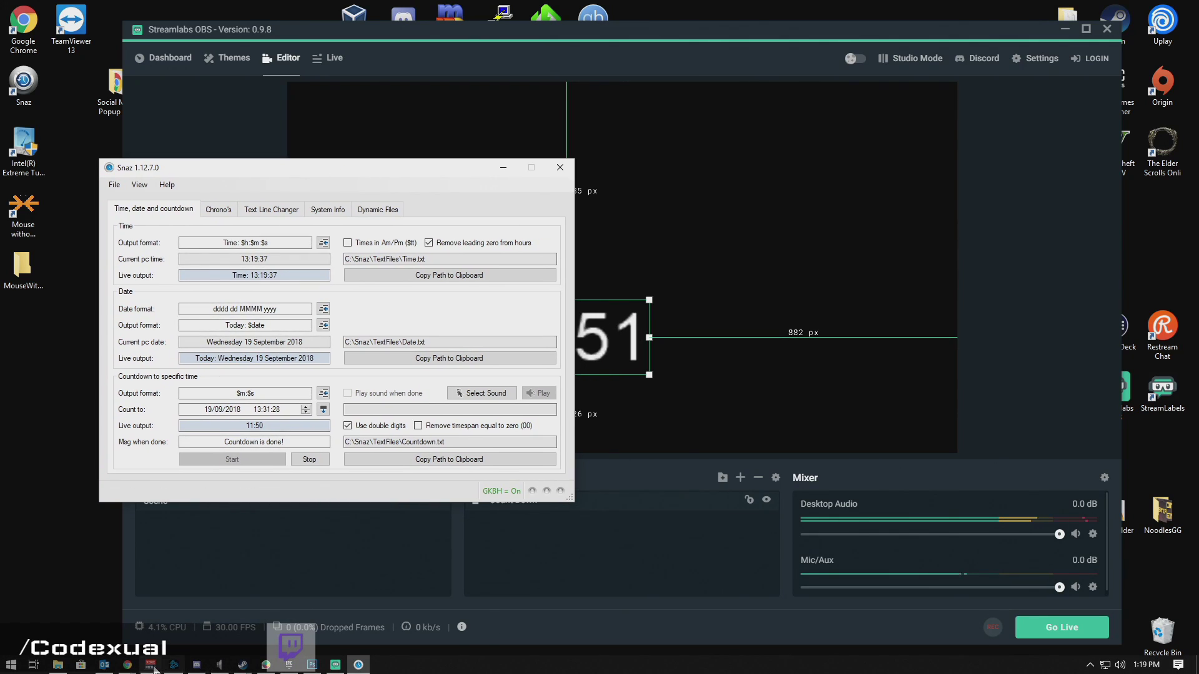
{"action": "left_click", "coordinate": [611, 314]}
{"action": "left_click_drag", "start_coordinate": [611, 314], "coordinate": [661, 303]}
- Switch to the dafont tab in Chrome, maximize the window and go to the dafont home page
{"action": "mouse_move", "coordinate": [393, 671]}
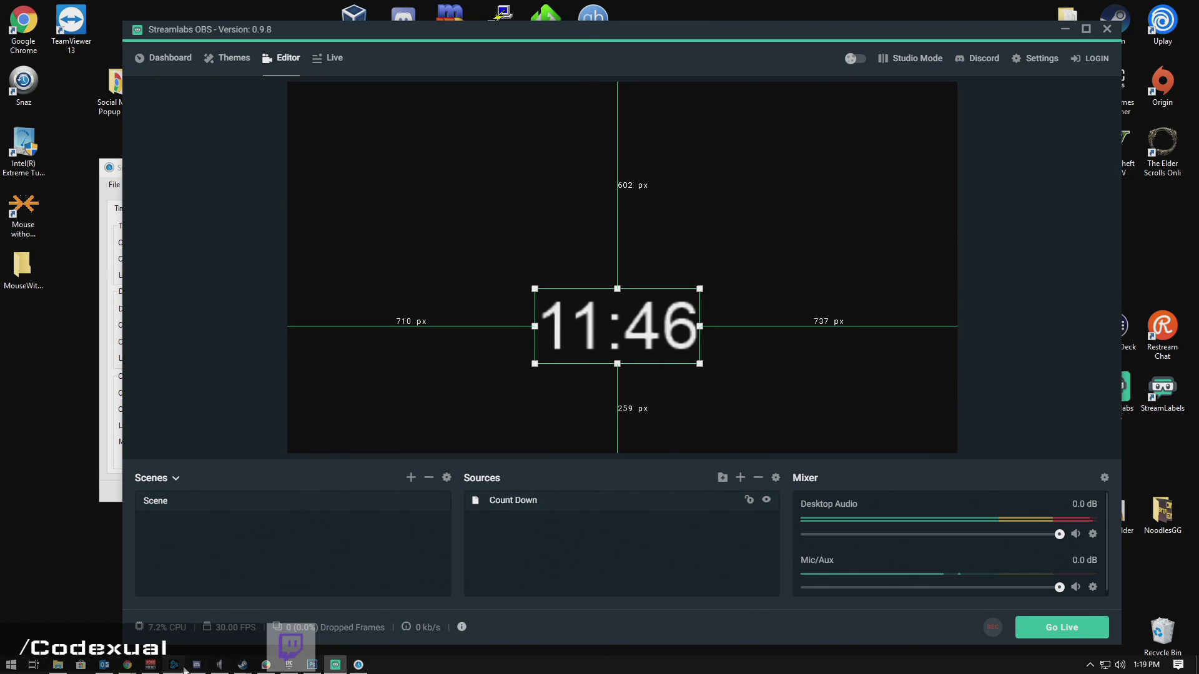
{"action": "mouse_move", "coordinate": [129, 666]}
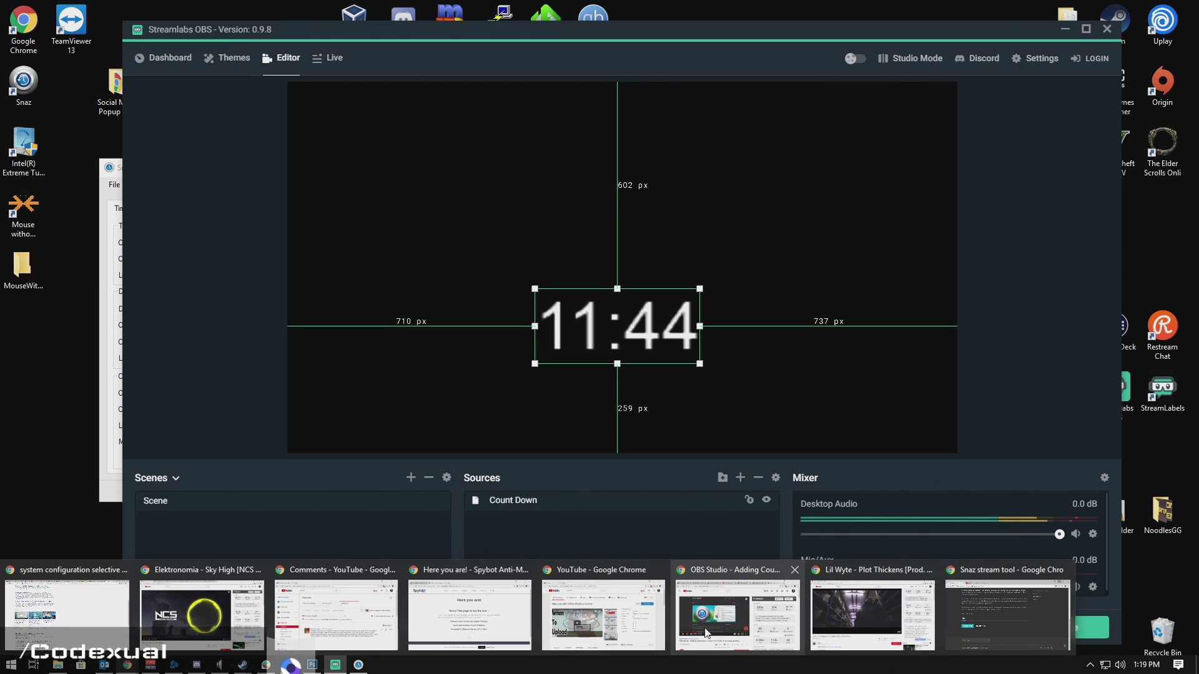
{"action": "left_click", "coordinate": [1012, 615]}
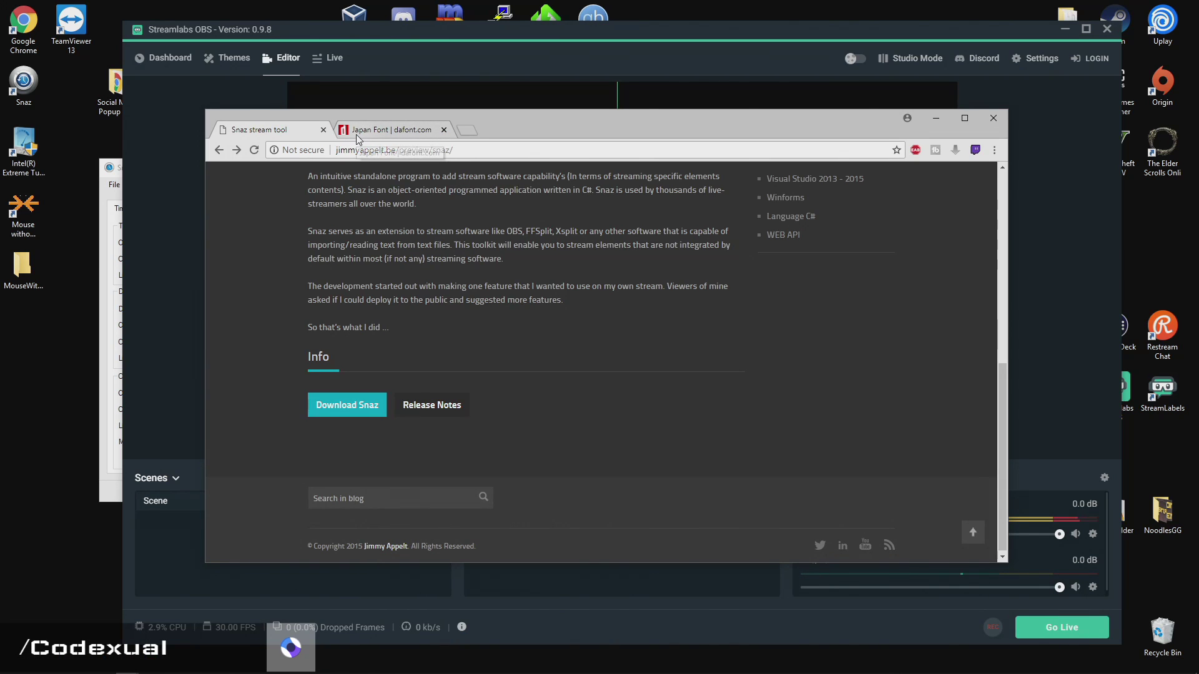
{"action": "left_click", "coordinate": [358, 132]}
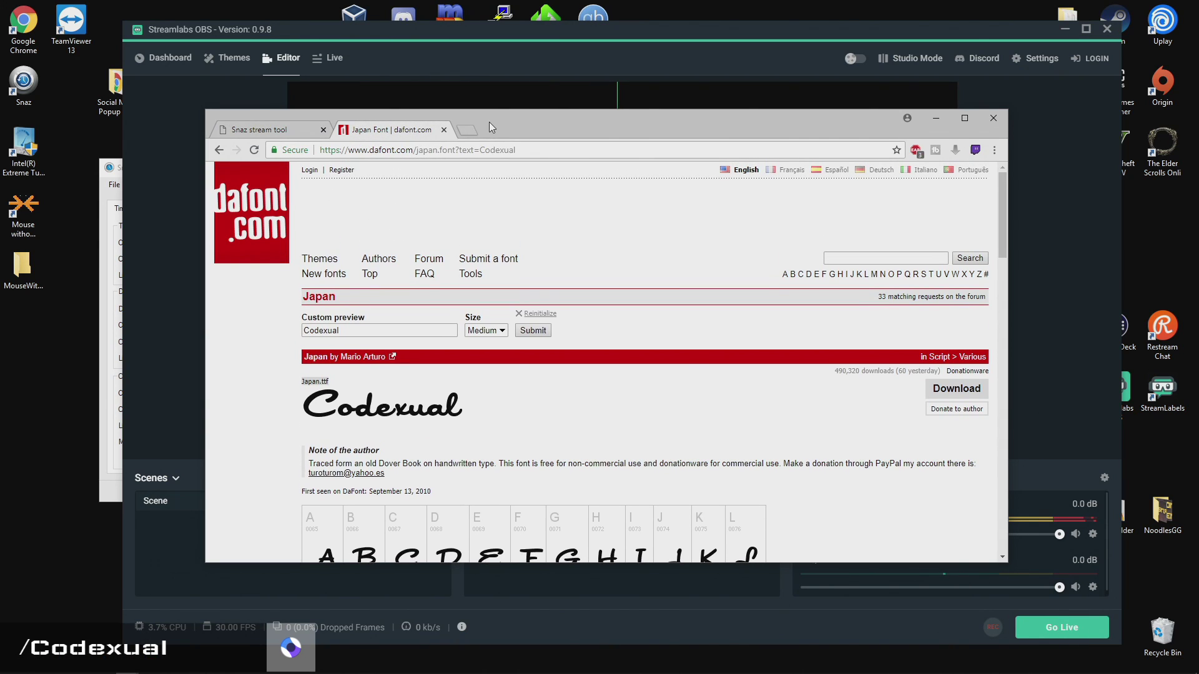
{"action": "double_click", "coordinate": [489, 125]}
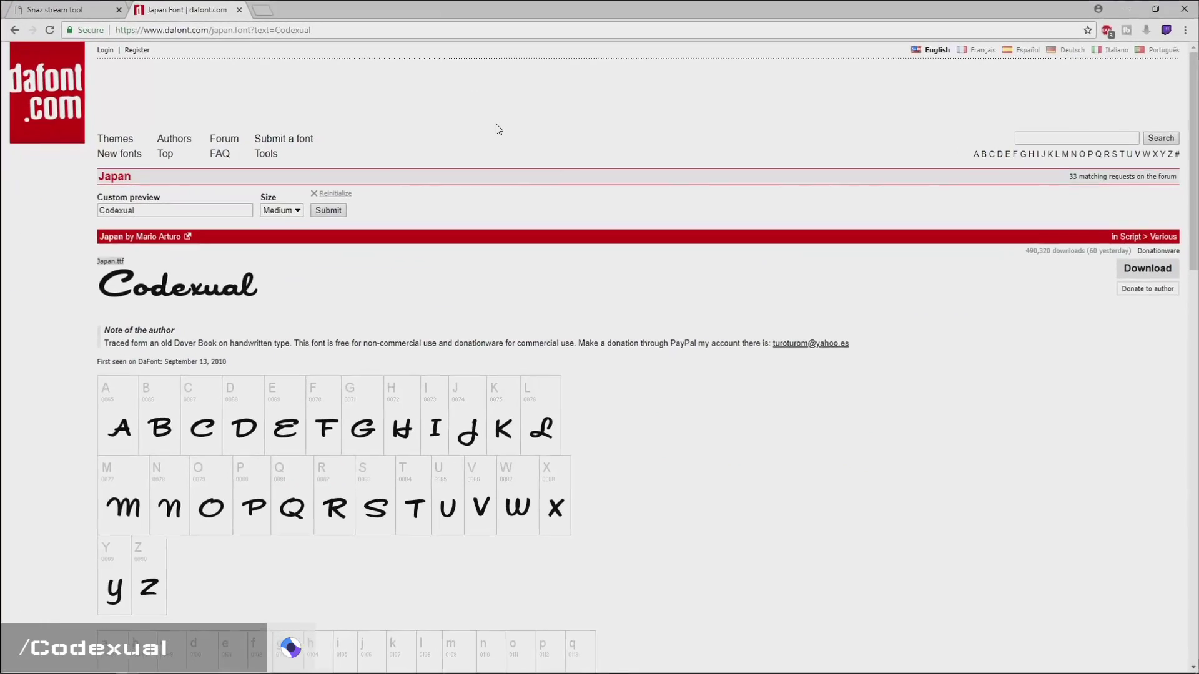
{"action": "left_click", "coordinate": [65, 104]}
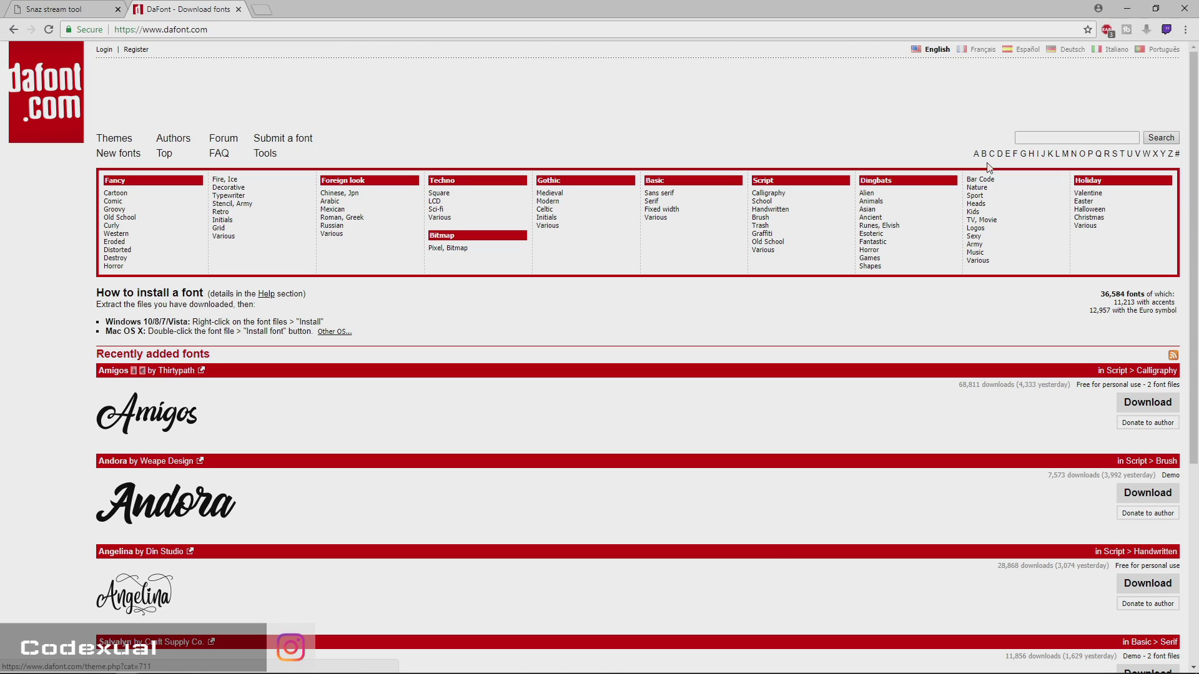
{"action": "left_click", "coordinate": [1055, 138]}
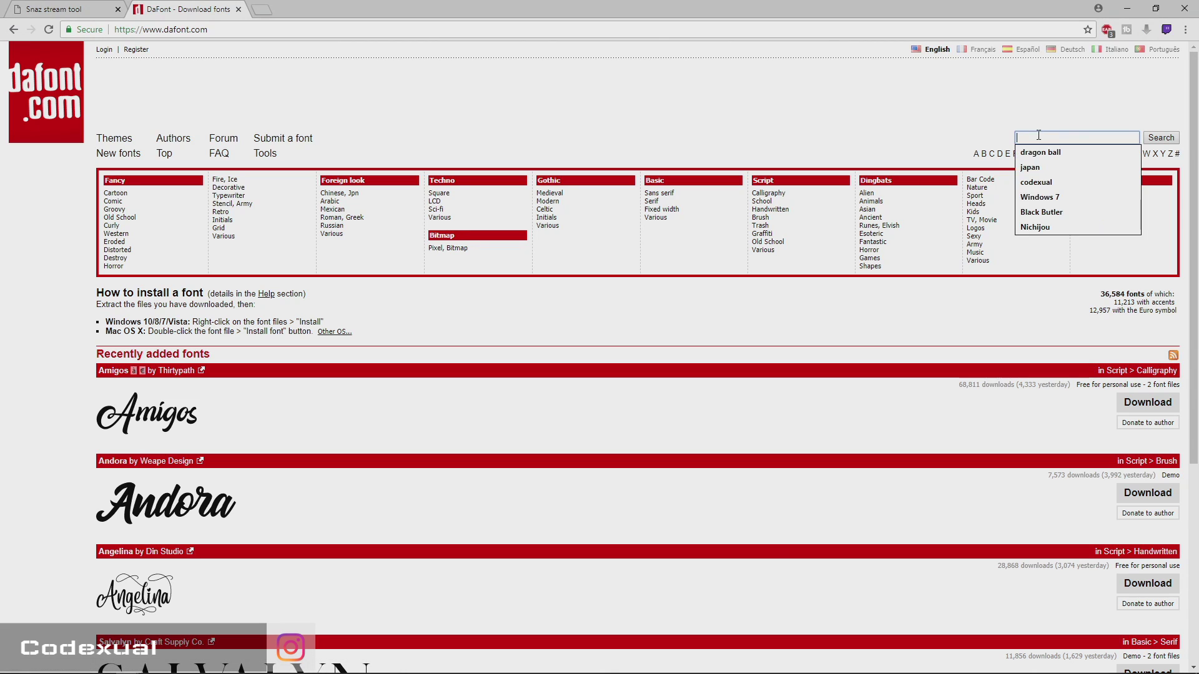
{"action": "left_click", "coordinate": [948, 352]}
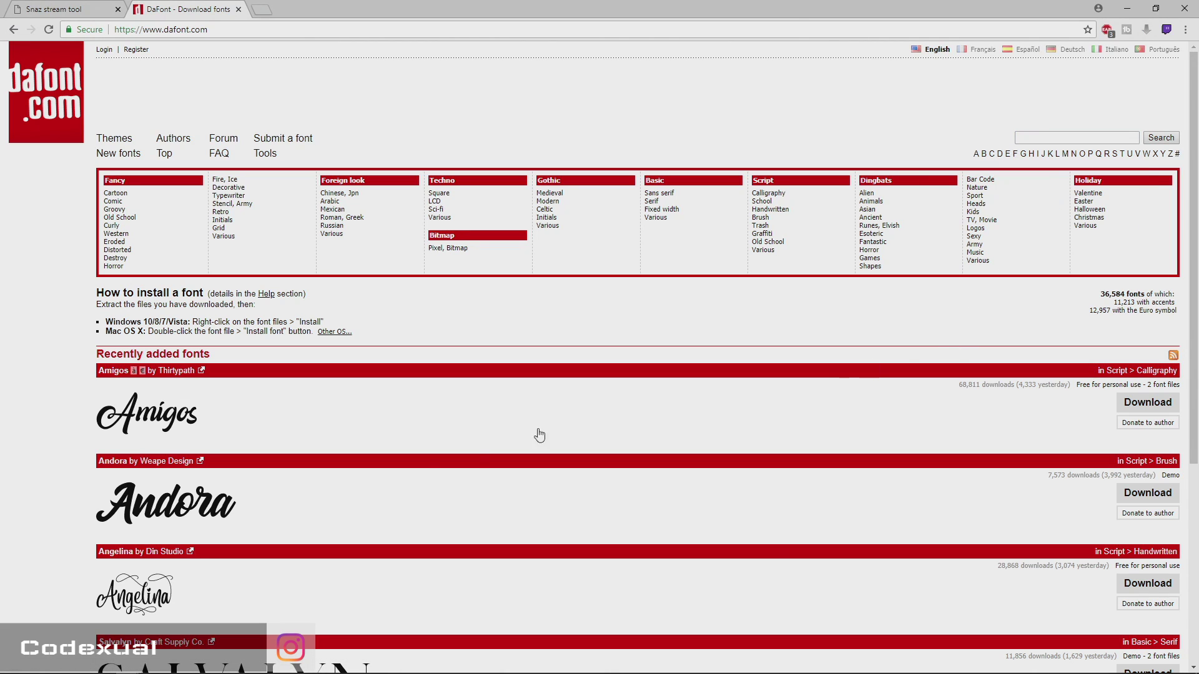
- Open the Amigos font, preview it with custom text 'Count Down', and open amigos.zip
{"action": "left_click", "coordinate": [135, 421]}
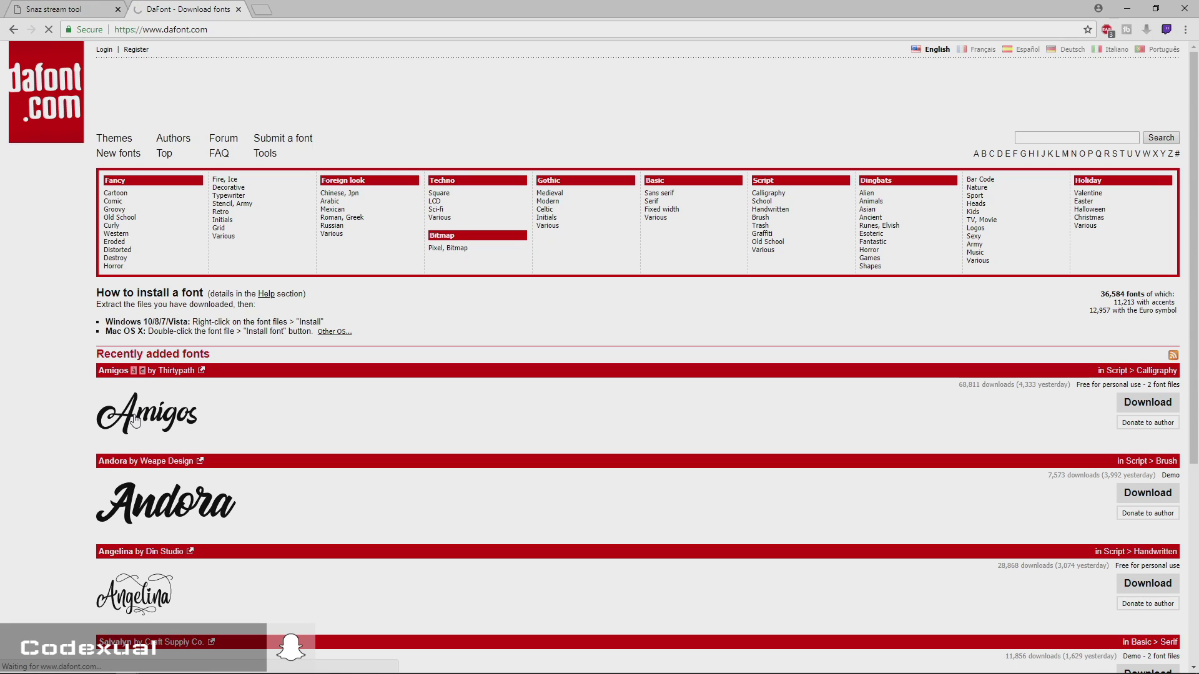
{"action": "left_click", "coordinate": [184, 208]}
{"action": "type", "text": "Count Down"}
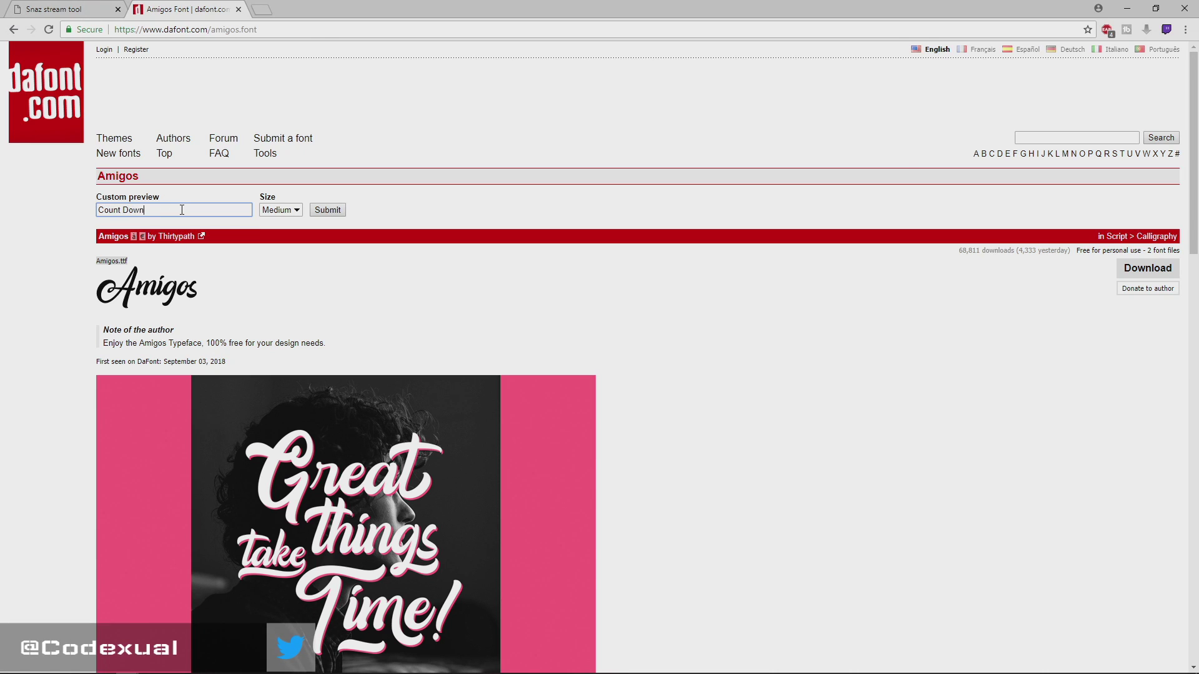
{"action": "left_click", "coordinate": [329, 214]}
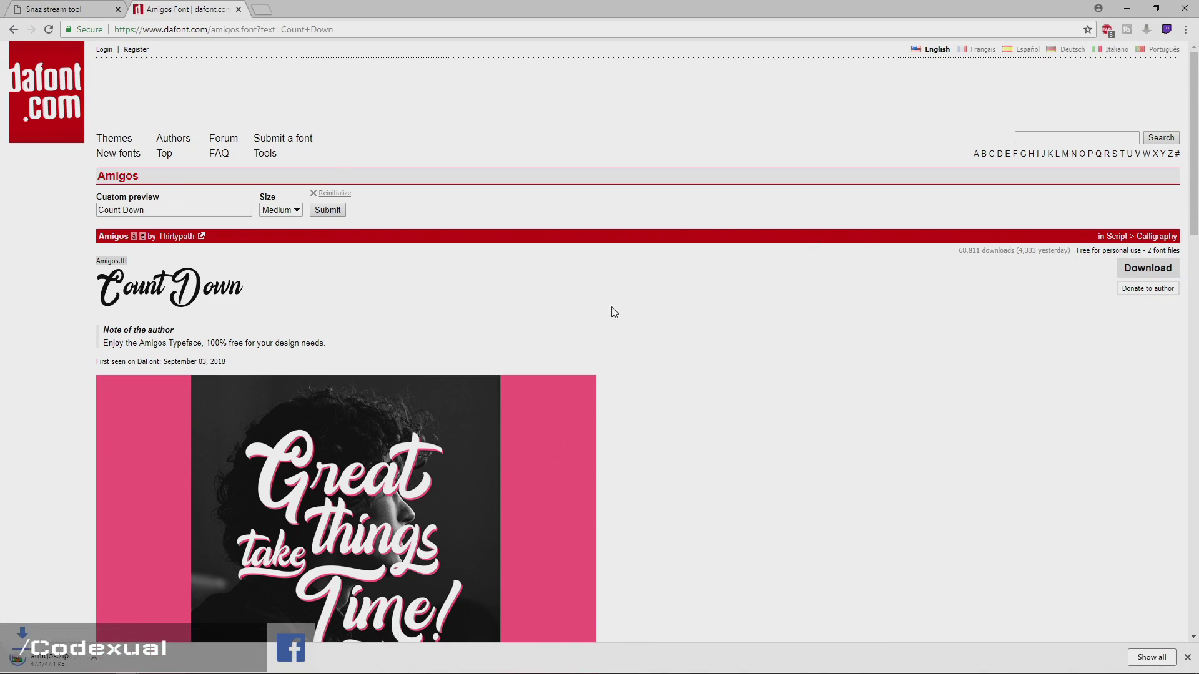
{"action": "left_click", "coordinate": [67, 658]}
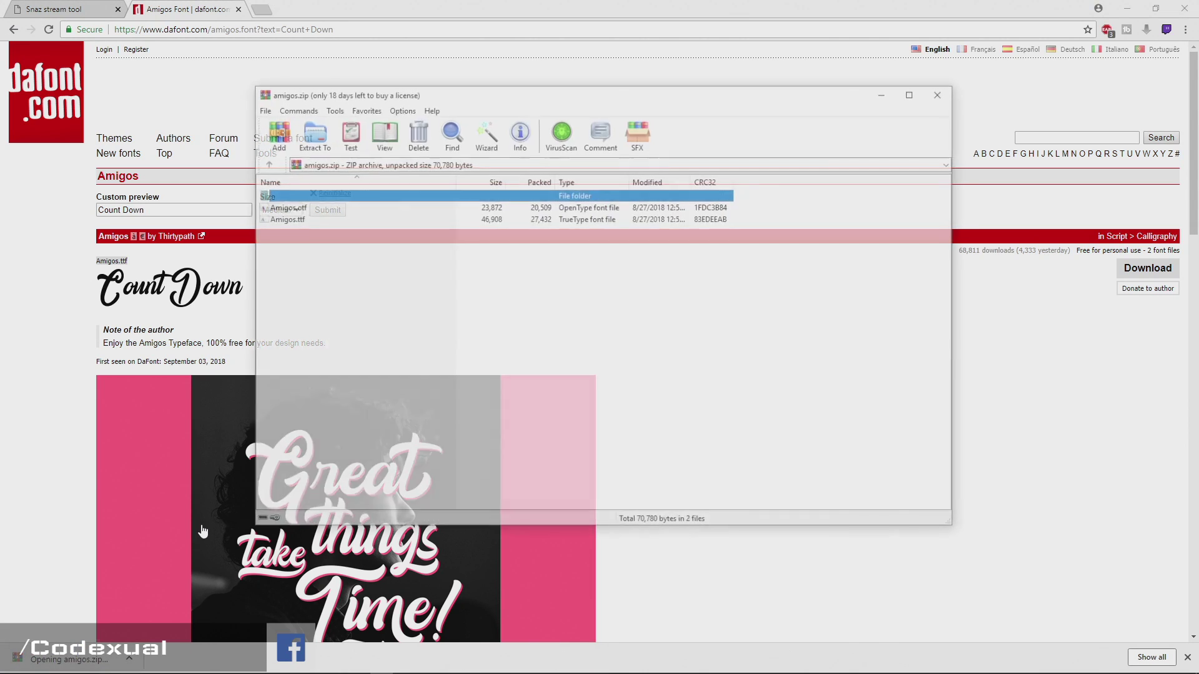
- Install the Amigos.otf OpenType font from the archive
{"action": "left_click", "coordinate": [296, 209]}
{"action": "left_click", "coordinate": [296, 218]}
{"action": "double_click", "coordinate": [296, 208]}
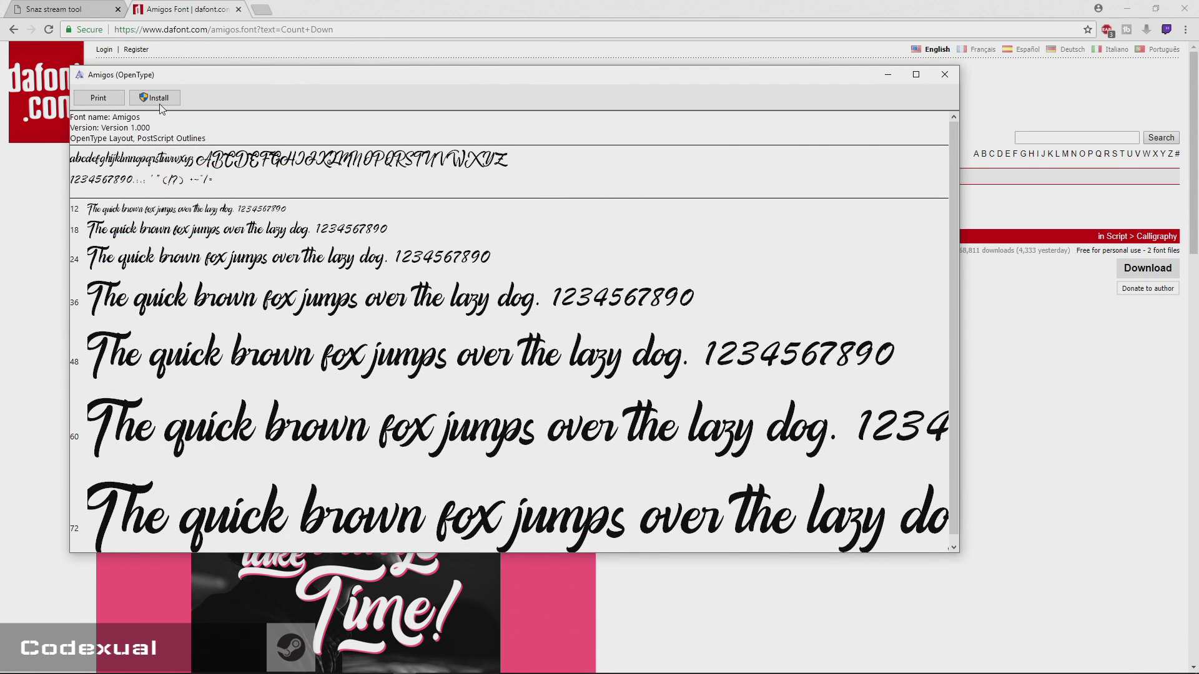
{"action": "left_click", "coordinate": [159, 99]}
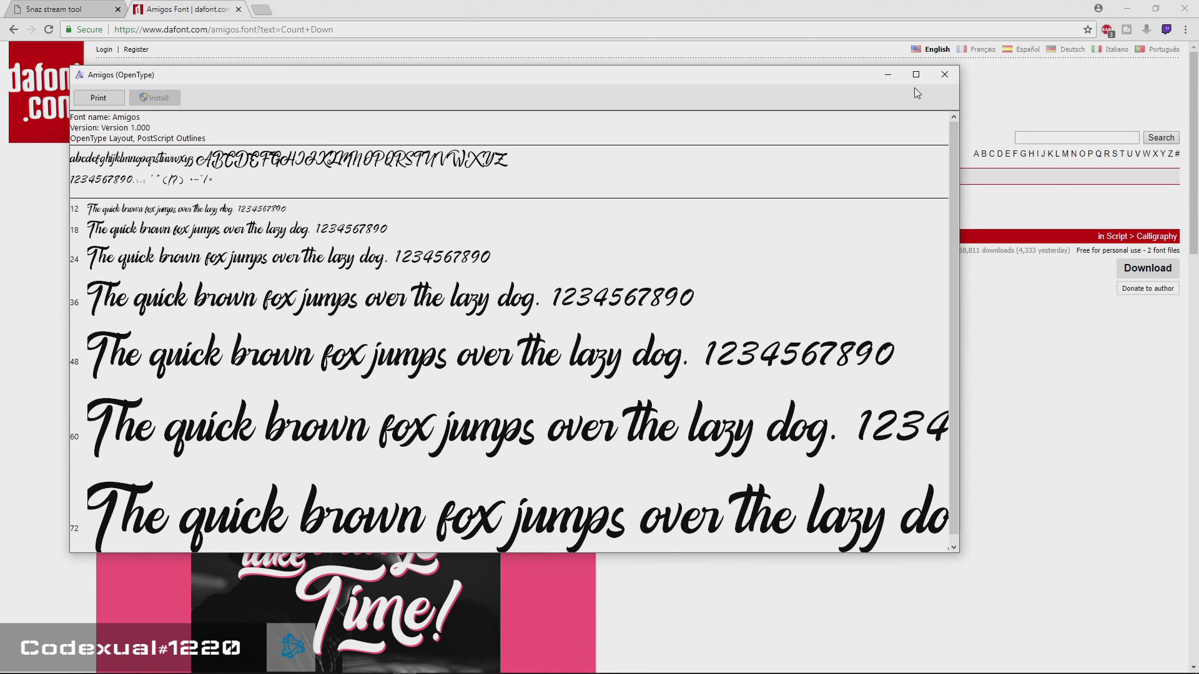
{"action": "left_click", "coordinate": [944, 75]}
- Install Amigos.ttf, replacing the existing font, then close the archive and return to Streamlabs OBS
{"action": "double_click", "coordinate": [287, 216]}
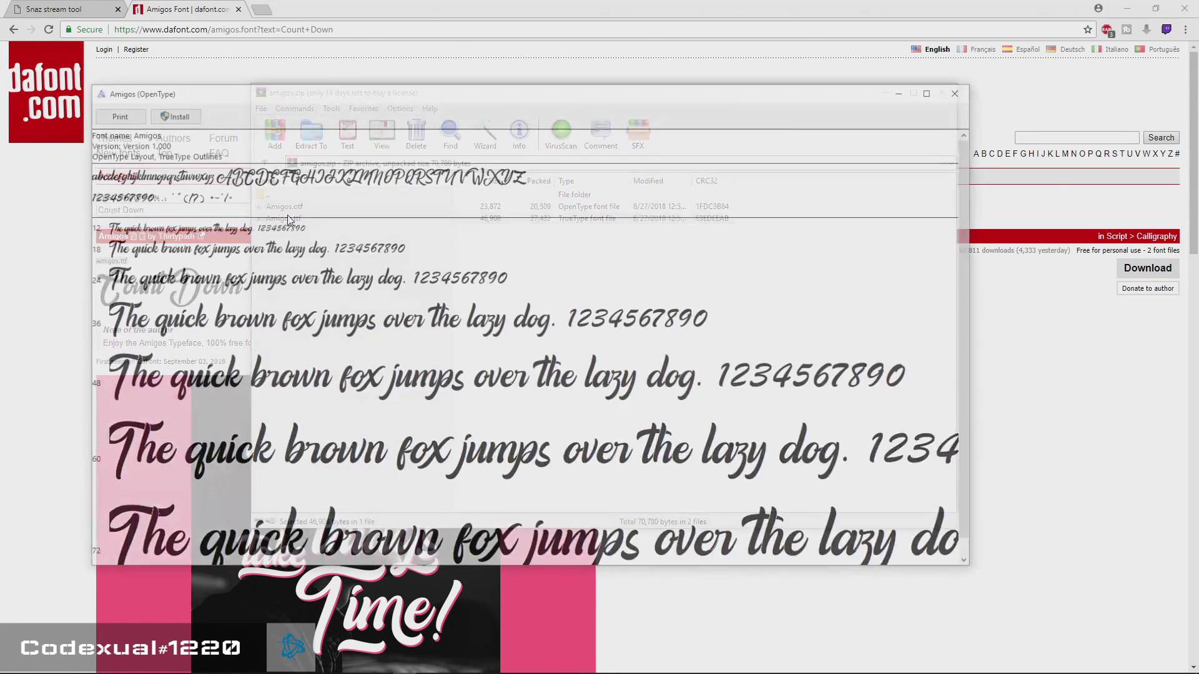
{"action": "left_click", "coordinate": [170, 113]}
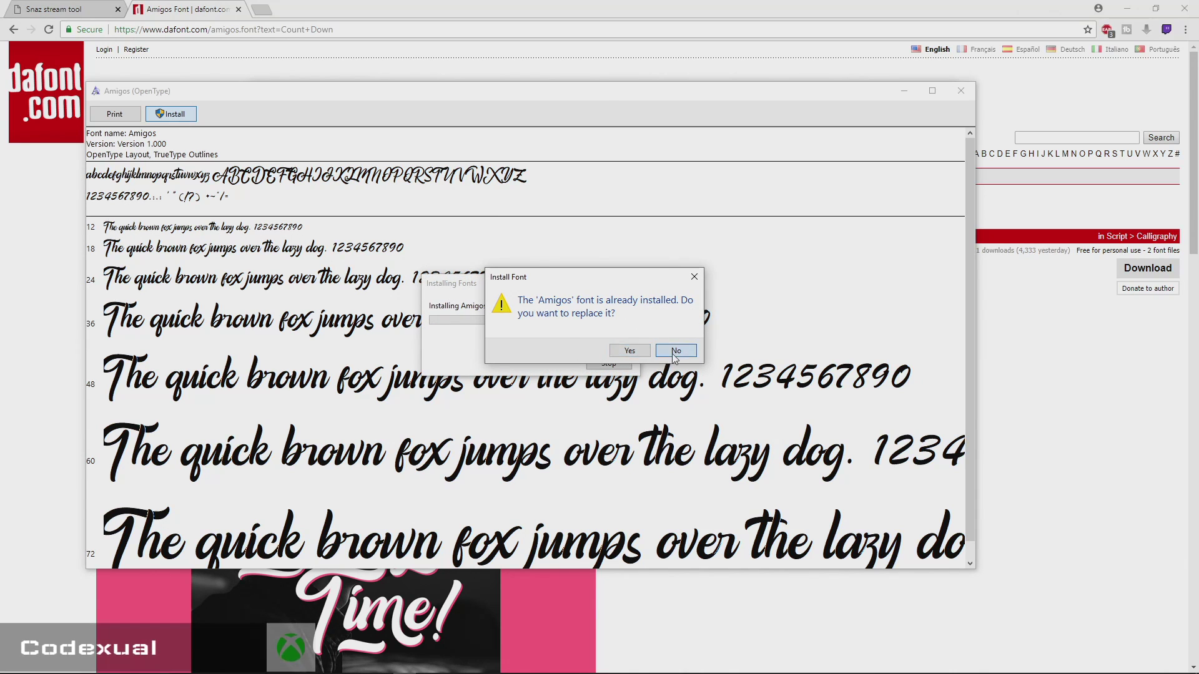
{"action": "left_click", "coordinate": [626, 350]}
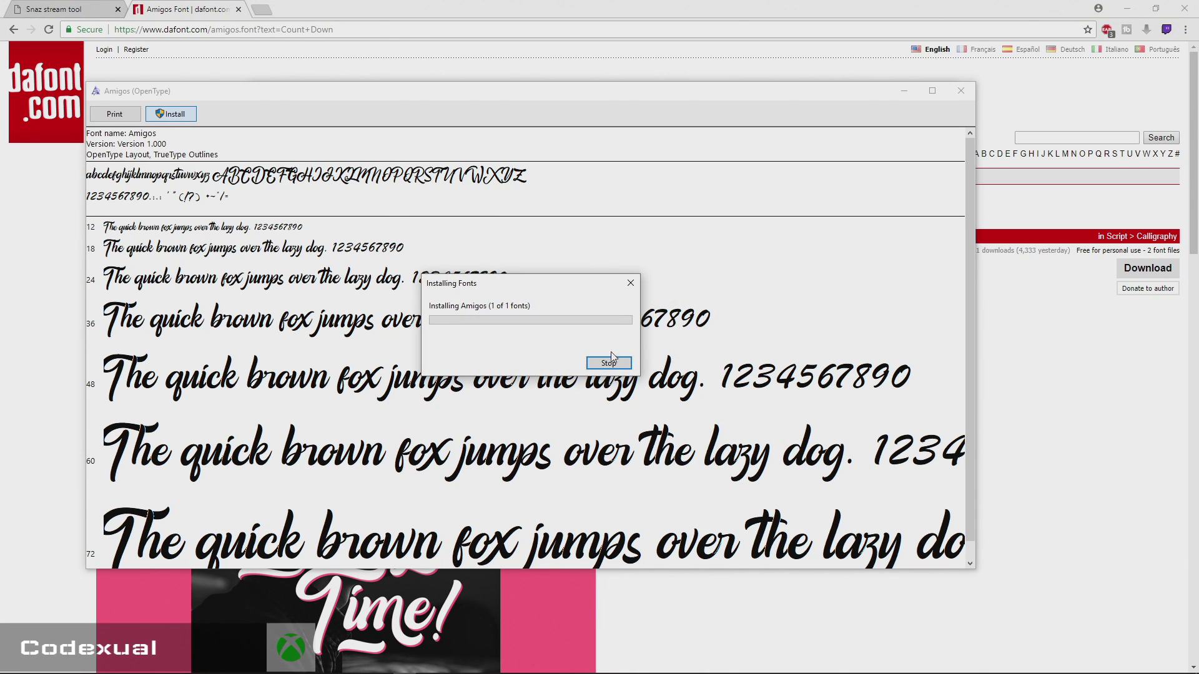
{"action": "left_click", "coordinate": [963, 91]}
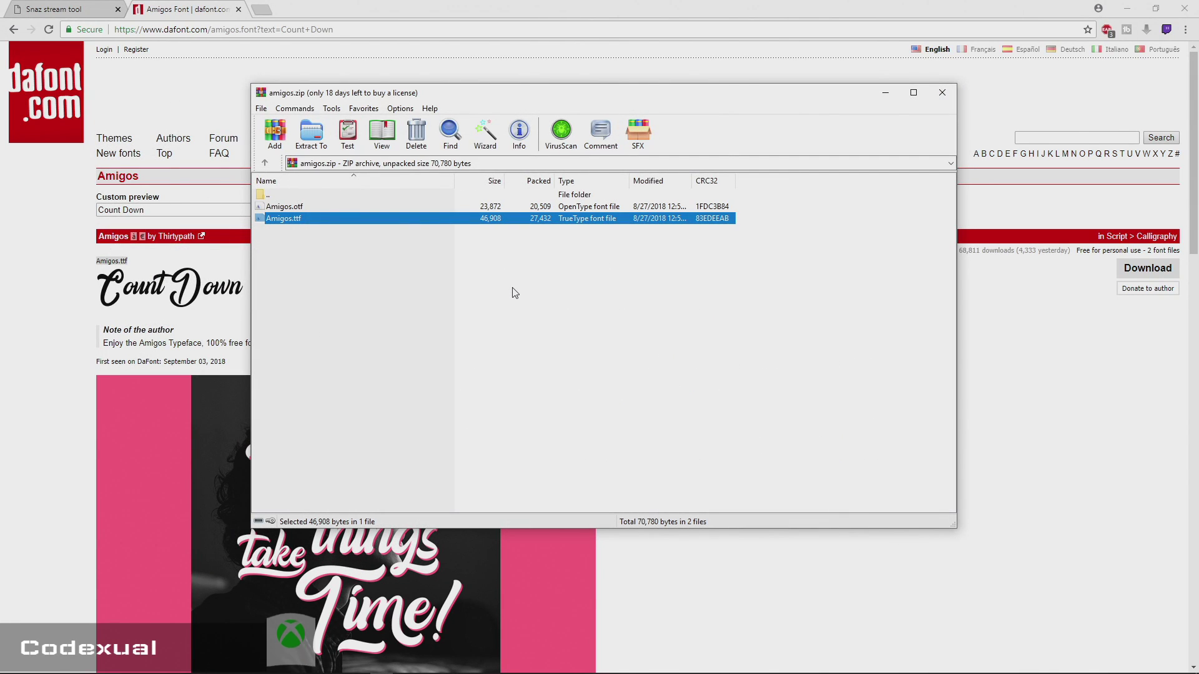
{"action": "left_click", "coordinate": [942, 93]}
{"action": "mouse_move", "coordinate": [394, 661]}
{"action": "left_click", "coordinate": [335, 665]}
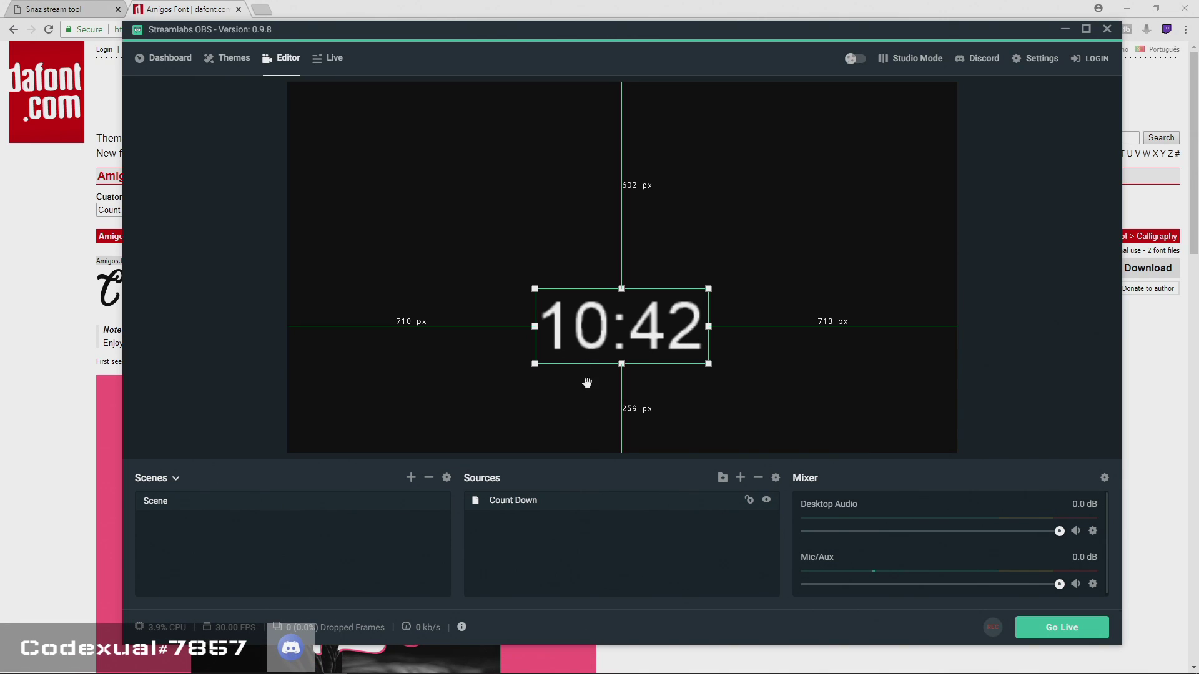
- Open the Count Down properties and search the font family list for Amigos, finding no match
{"action": "right_click", "coordinate": [552, 503]}
{"action": "left_click", "coordinate": [582, 469]}
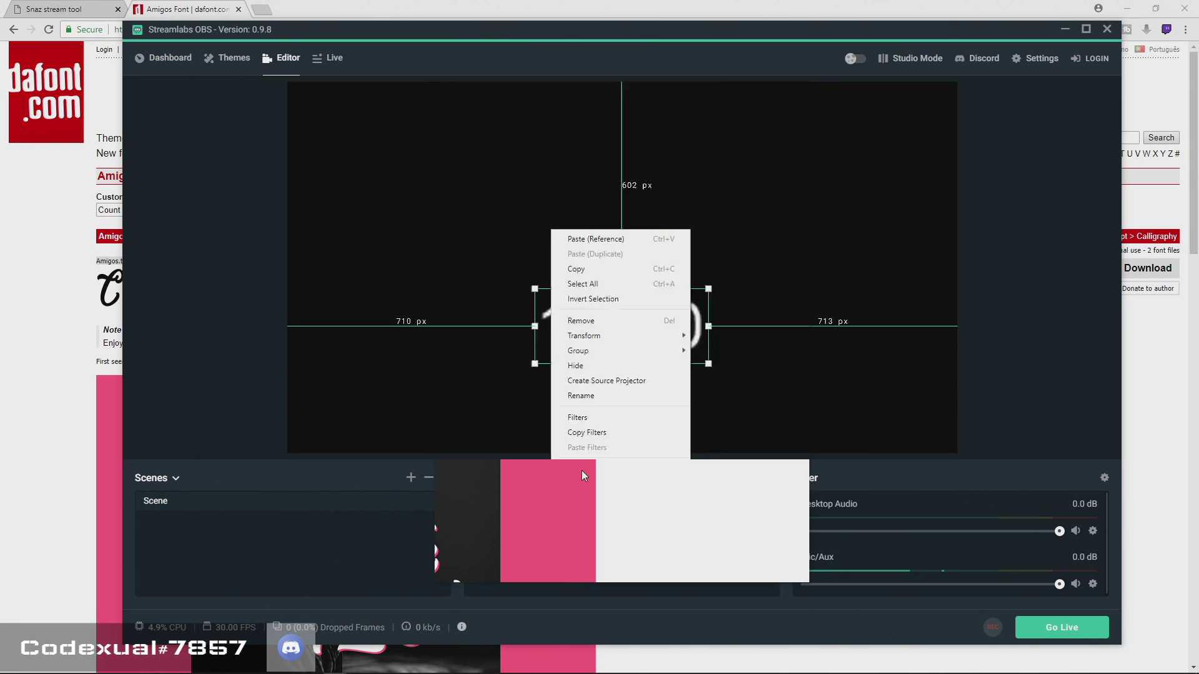
{"action": "left_click", "coordinate": [606, 281]}
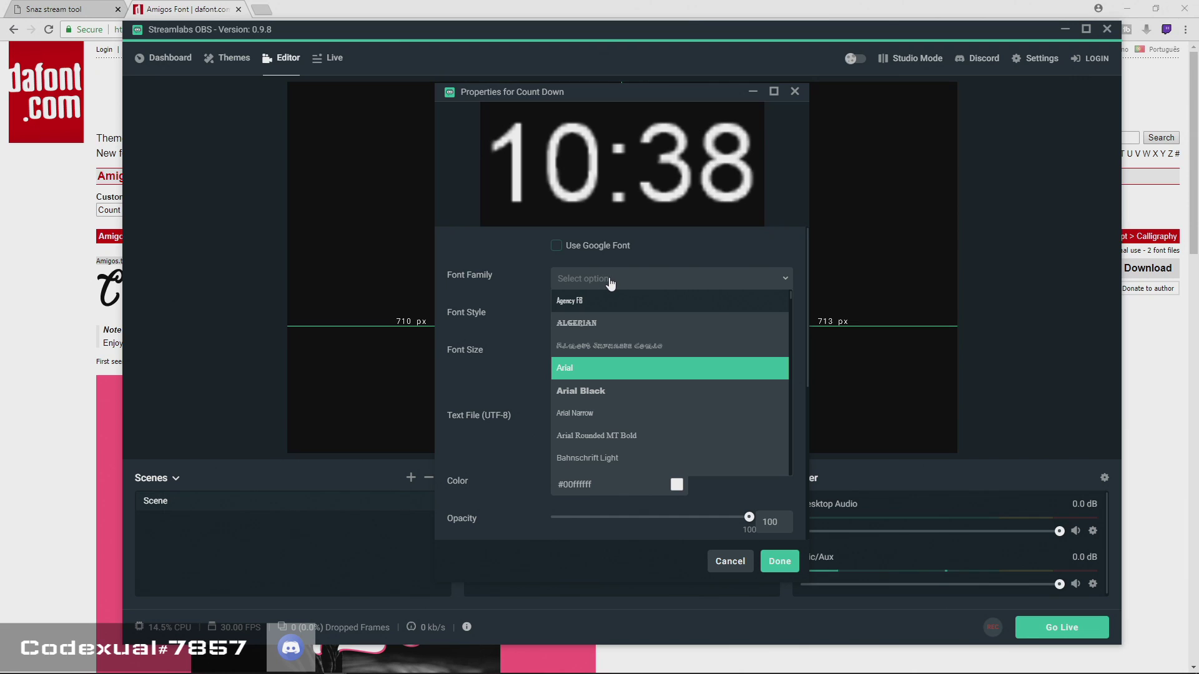
{"action": "type", "text": "Amig"}
{"action": "key", "text": "BackSpace"}
{"action": "key", "text": "BackSpace"}
{"action": "key", "text": "BackSpace"}
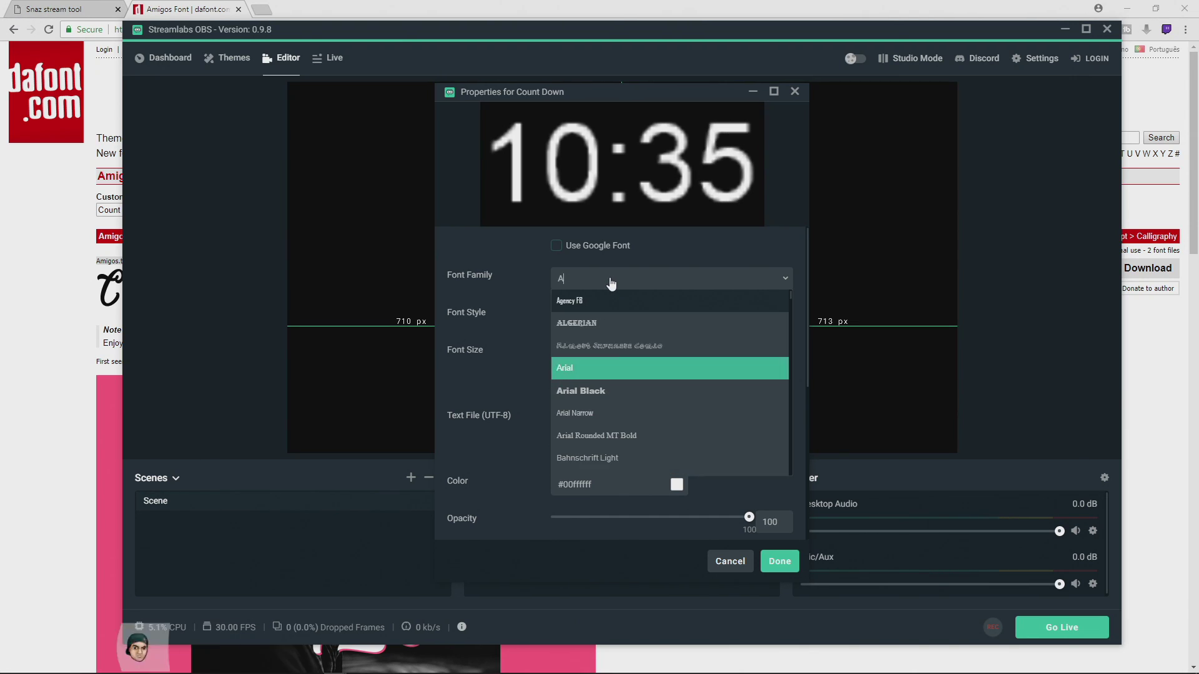
{"action": "type", "text": "im"}
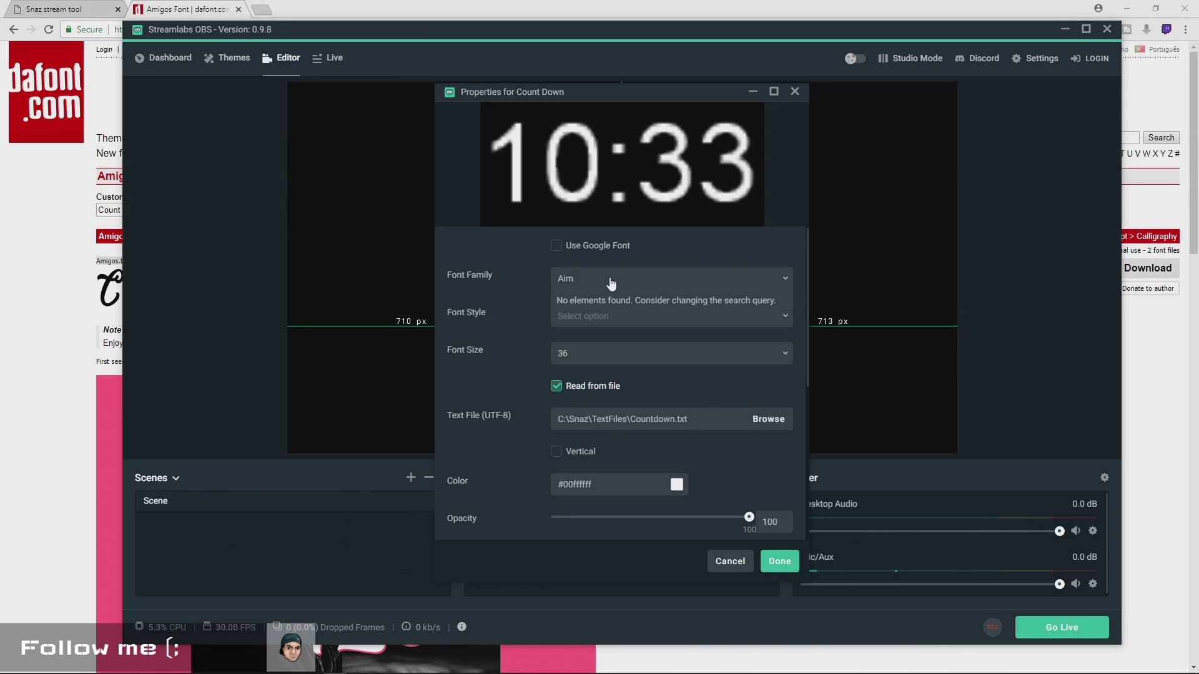
{"action": "key", "text": "BackSpace"}
{"action": "key", "text": "BackSpace"}
{"action": "key", "text": "Return"}
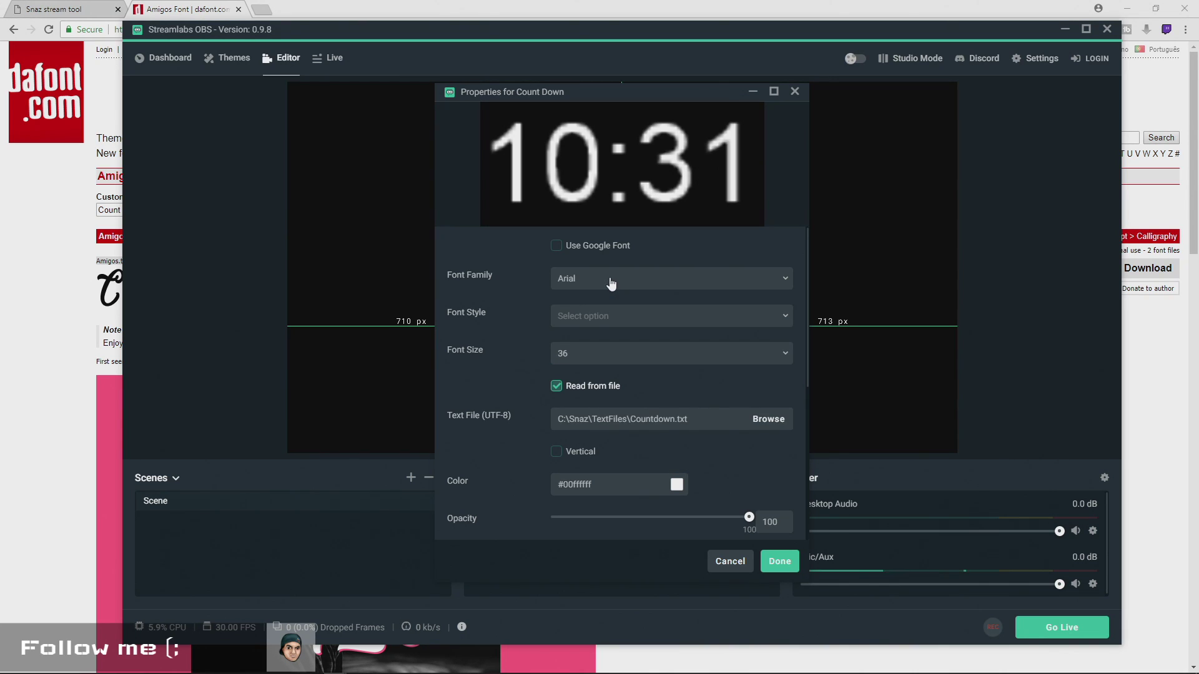
- Retry the Amigos font search, then close the properties leaving the font as Arial
{"action": "left_click", "coordinate": [612, 284]}
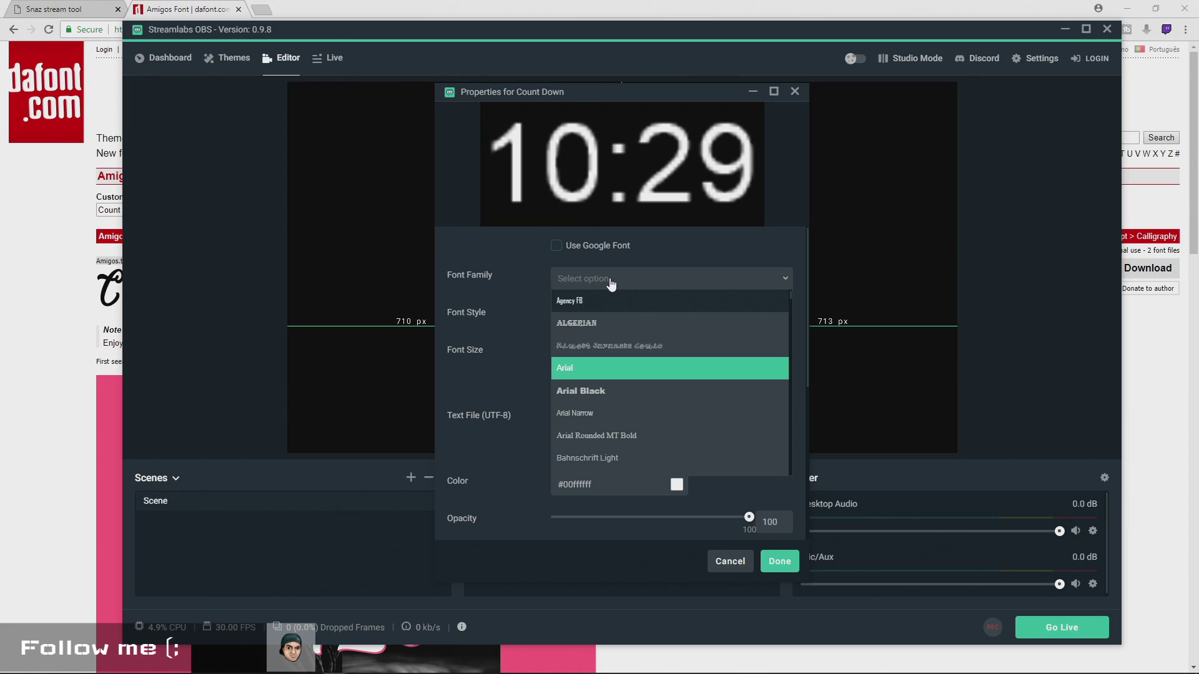
{"action": "type", "text": "Ami"}
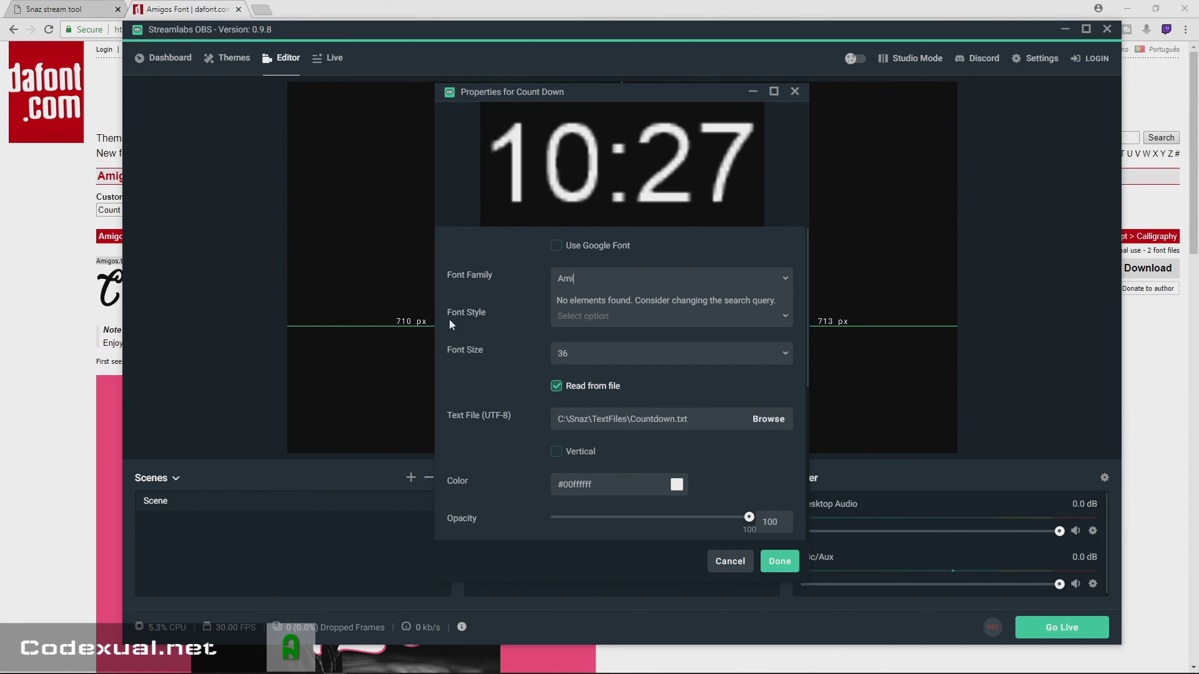
{"action": "left_click", "coordinate": [504, 305]}
{"action": "left_click", "coordinate": [597, 313]}
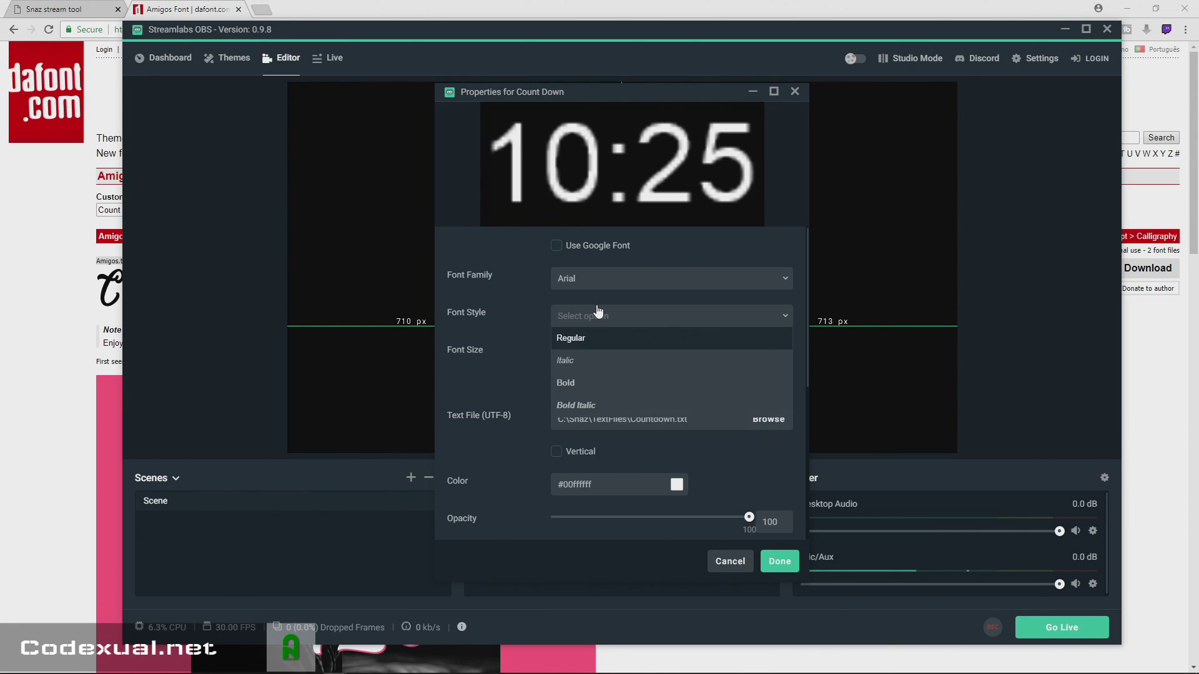
{"action": "left_click", "coordinate": [502, 341]}
{"action": "scroll", "coordinate": [586, 461], "scroll_direction": "down", "scroll_amount": 5}
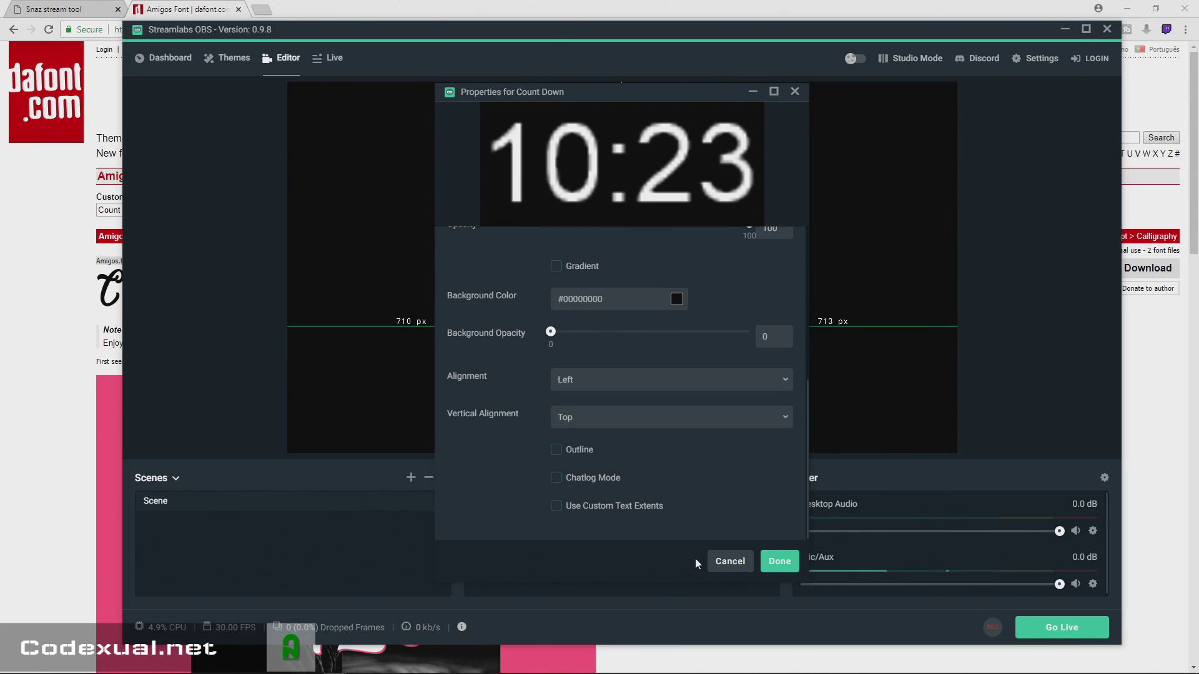
{"action": "left_click", "coordinate": [727, 563]}
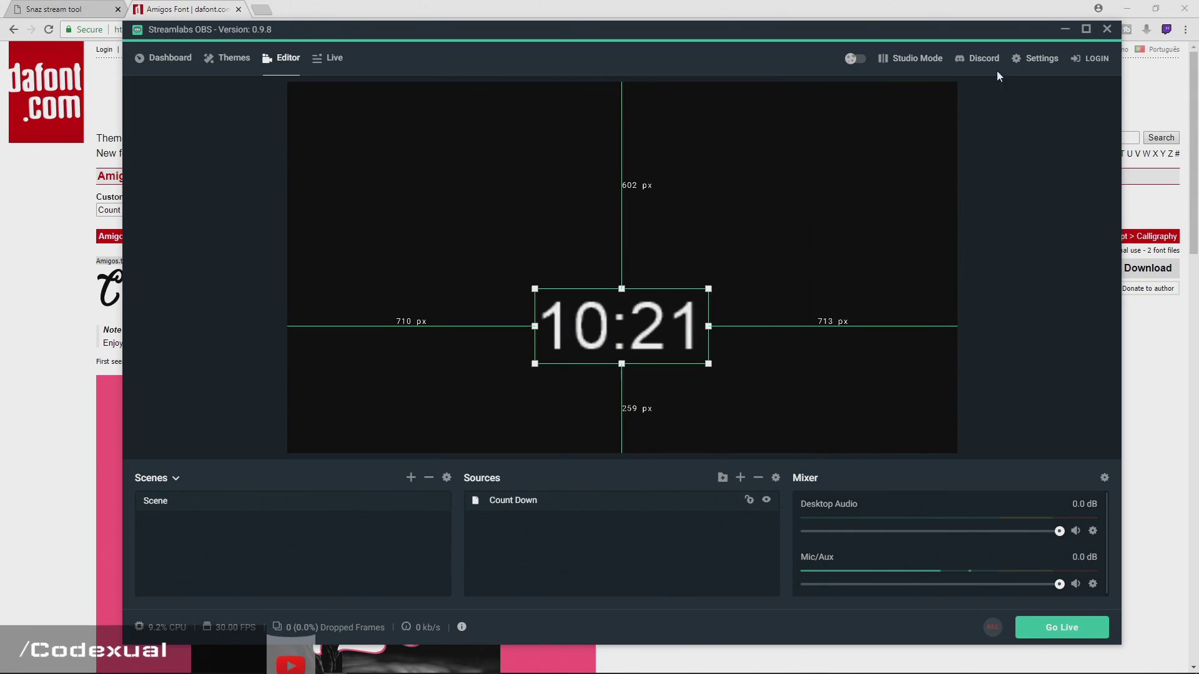
- Close Streamlabs OBS and relaunch it by searching 'obs' in the Start menu
{"action": "left_click", "coordinate": [1106, 31]}
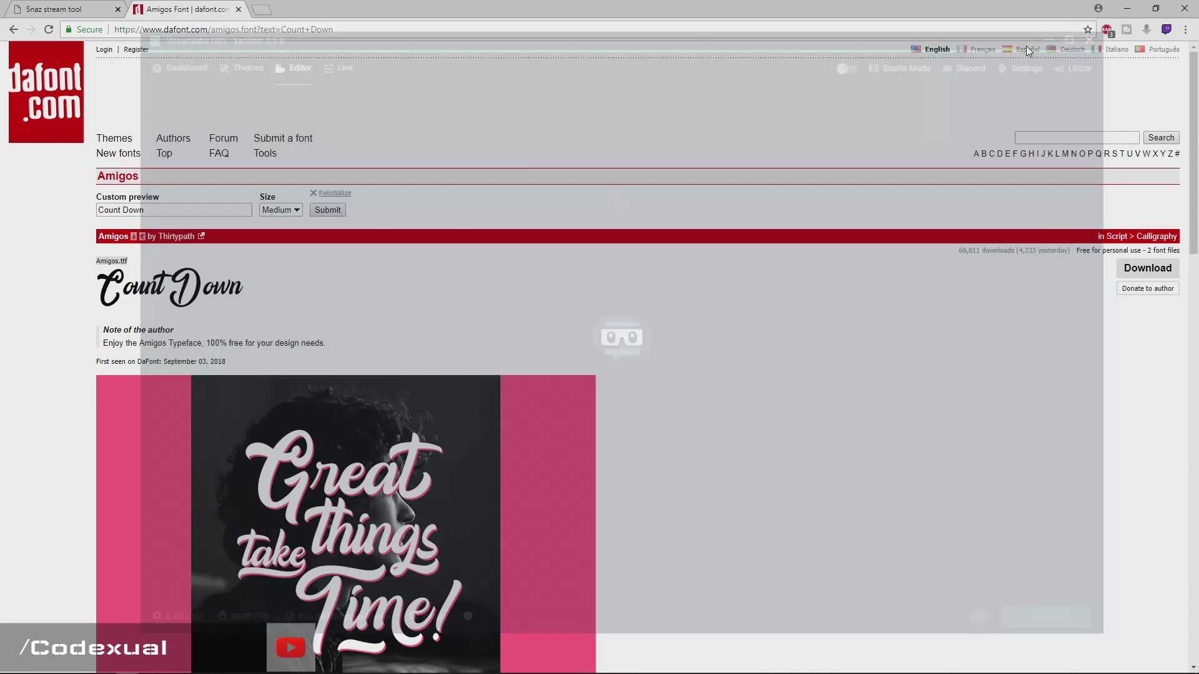
{"action": "key", "text": "super"}
{"action": "type", "text": "ste"}
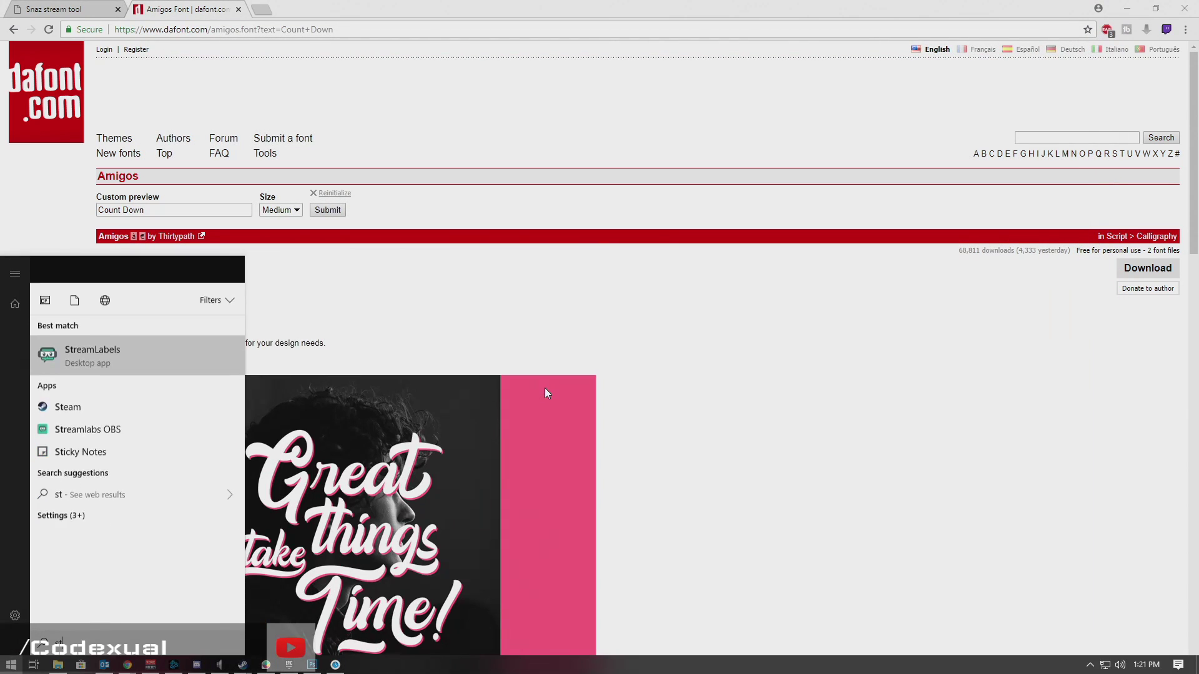
{"action": "key", "text": "BackSpace"}
{"action": "key", "text": "BackSpace"}
{"action": "key", "text": "BackSpace"}
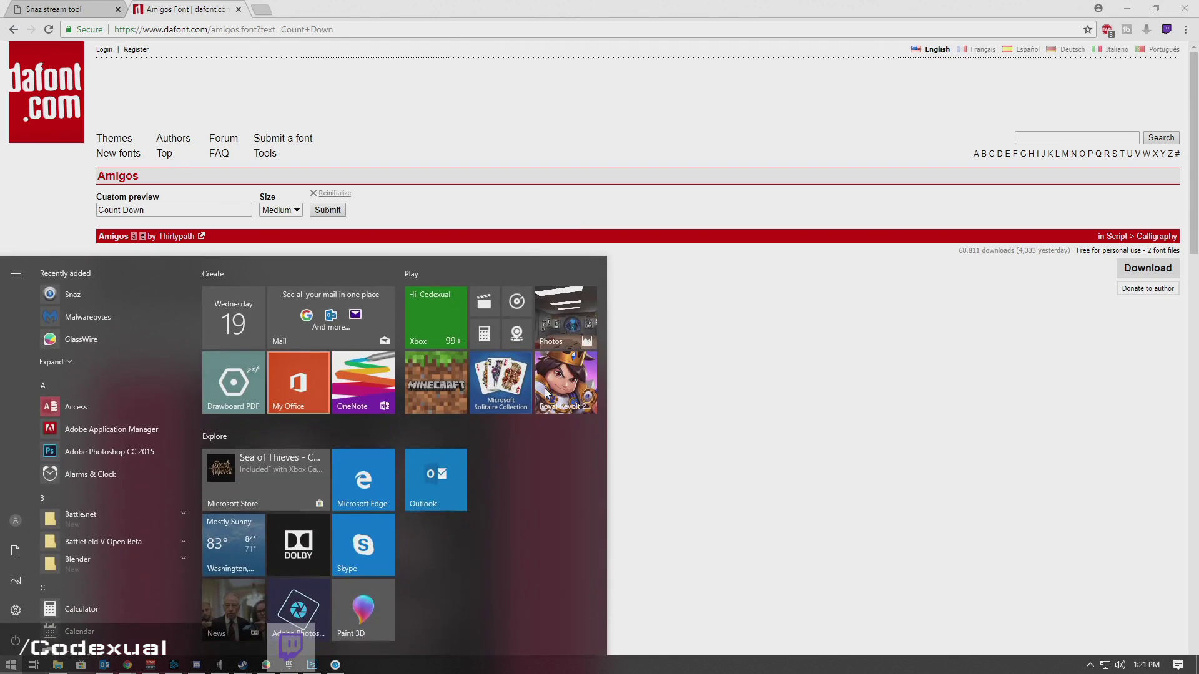
{"action": "type", "text": "obs"}
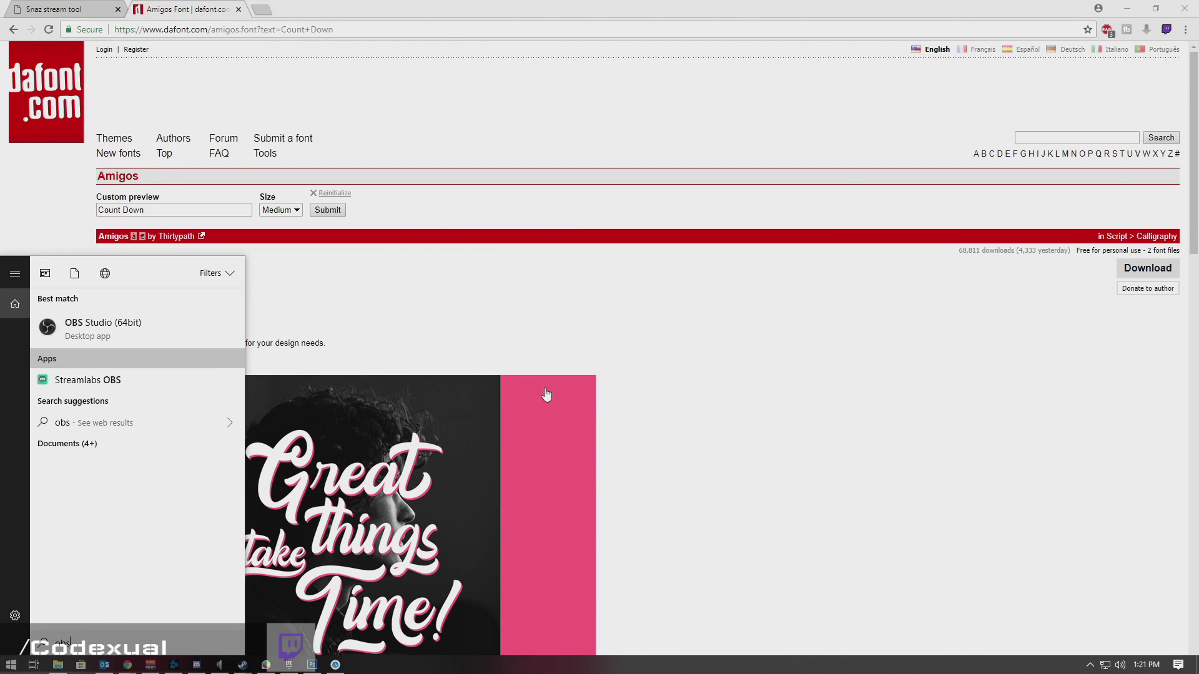
{"action": "key", "text": "Down"}
{"action": "key", "text": "Return"}
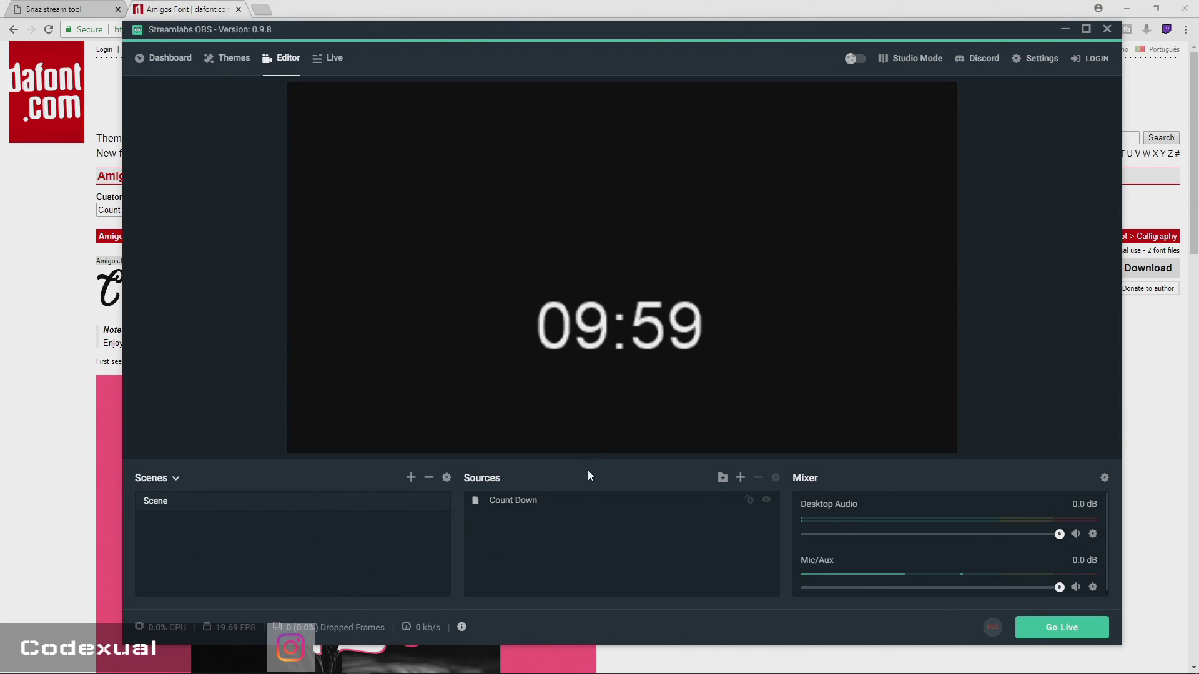
- Change the Count Down source's font family to Amigos in its properties
{"action": "left_click", "coordinate": [567, 338]}
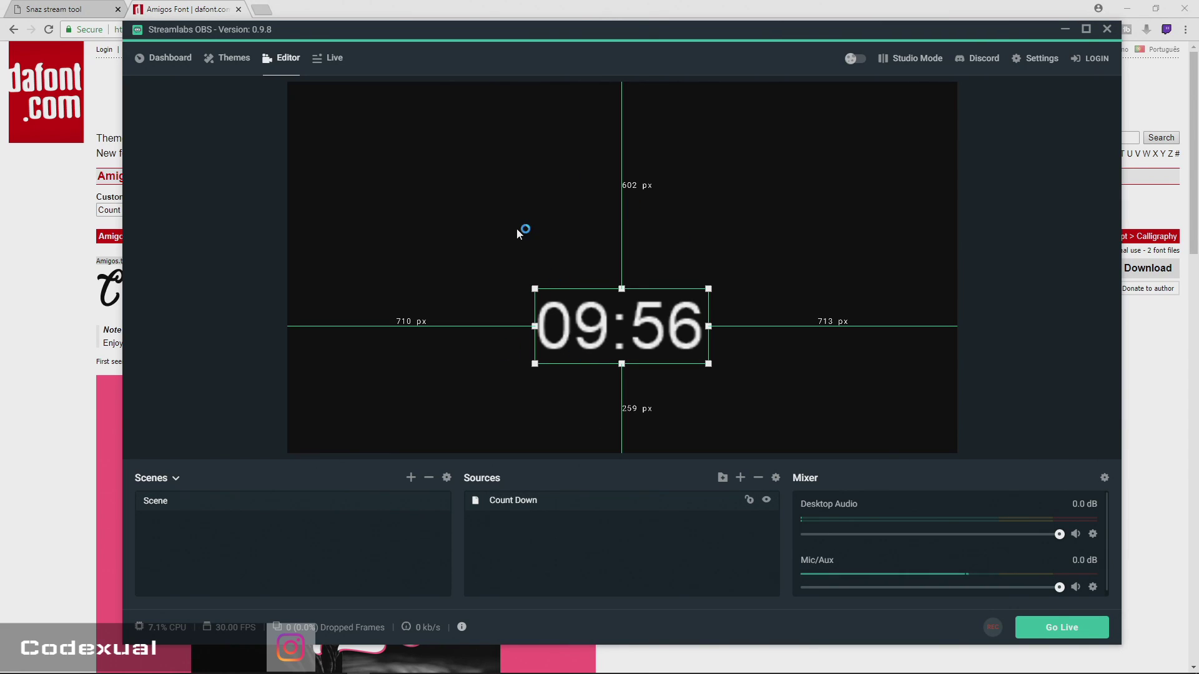
{"action": "right_click", "coordinate": [566, 506]}
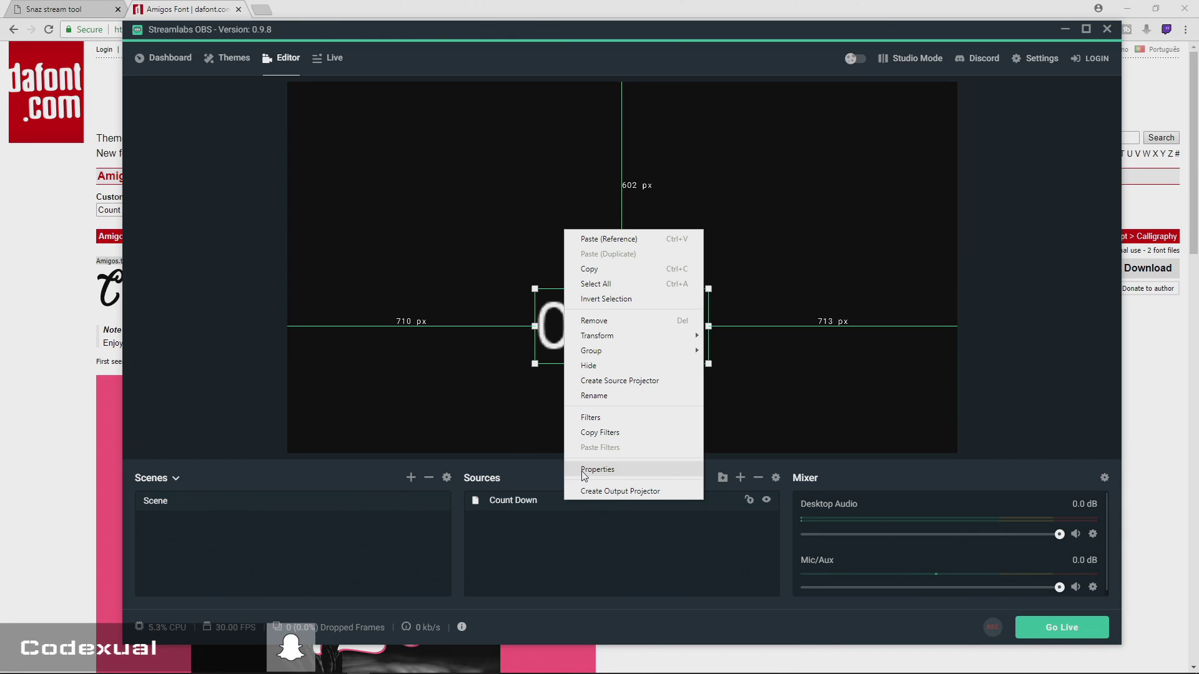
{"action": "left_click", "coordinate": [585, 476]}
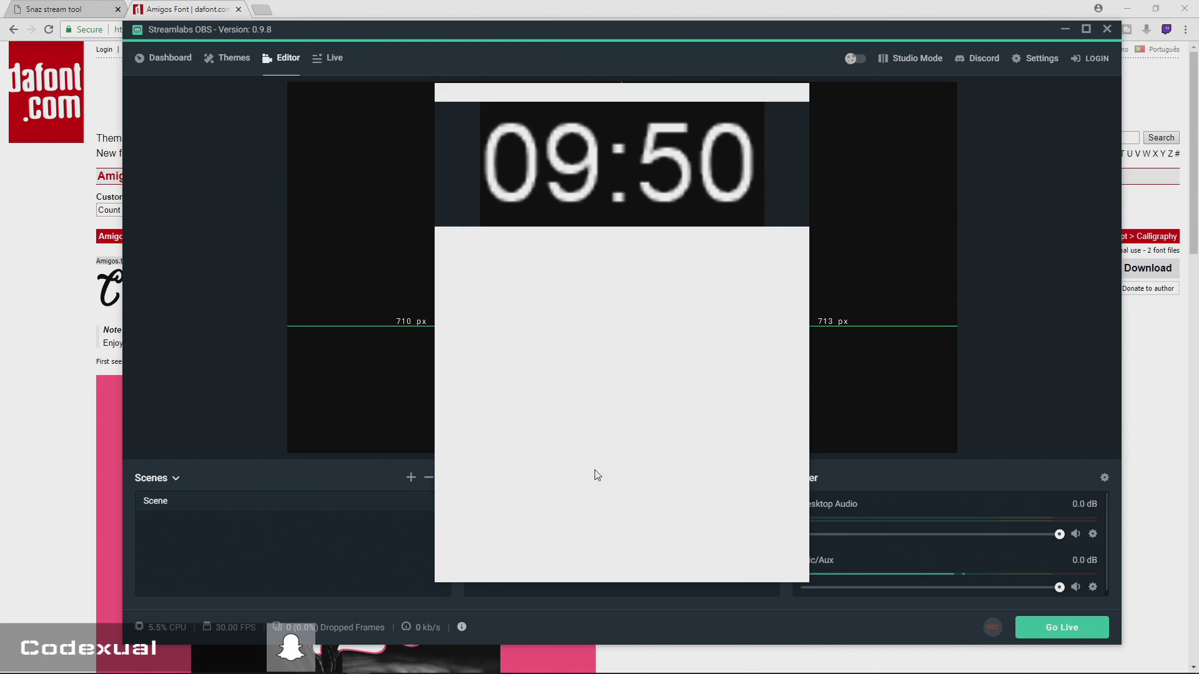
{"action": "left_click", "coordinate": [628, 275]}
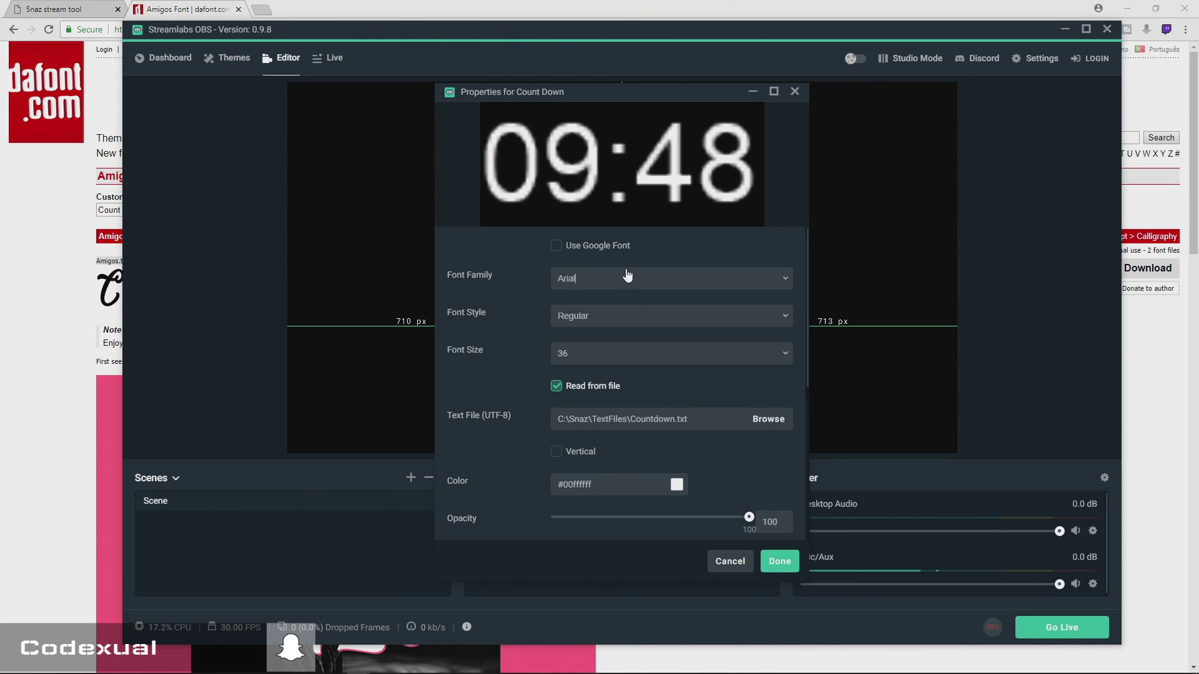
{"action": "left_click", "coordinate": [621, 278]}
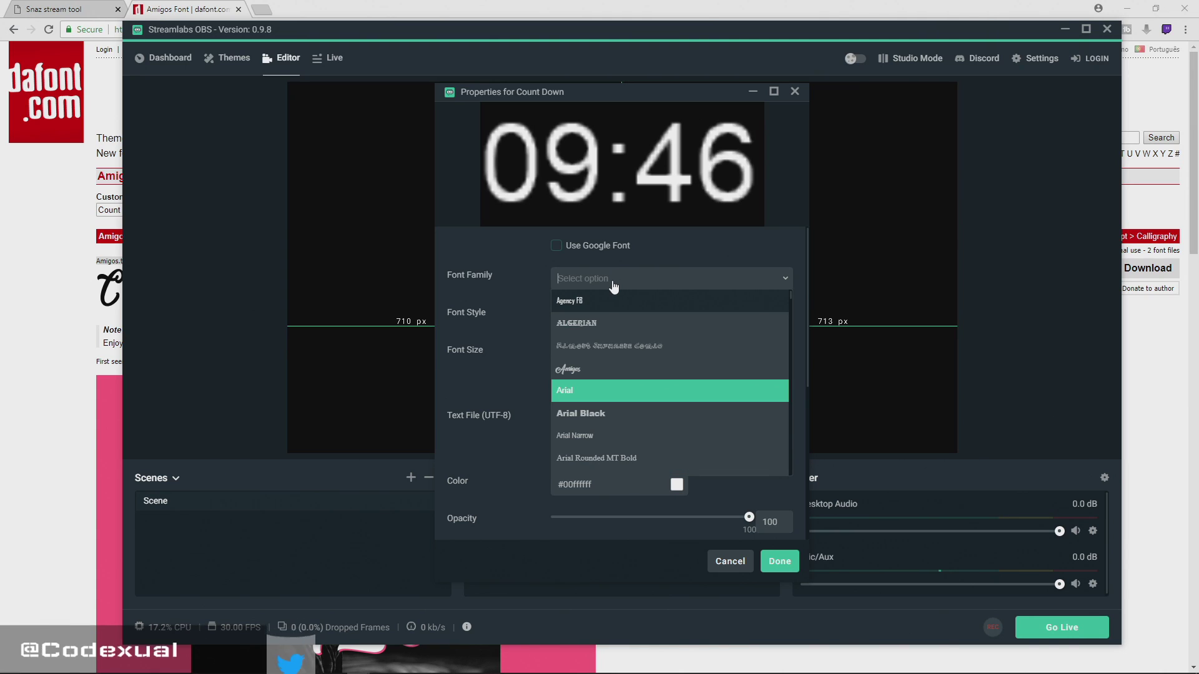
{"action": "left_click", "coordinate": [578, 373]}
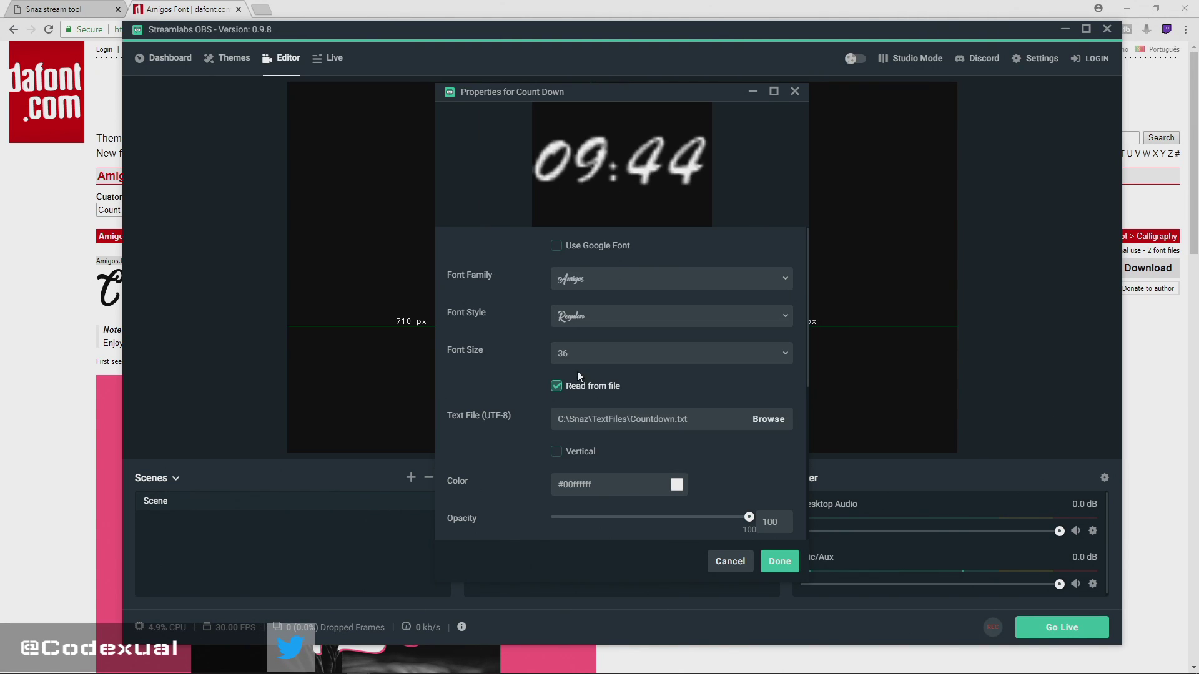
{"action": "left_click", "coordinate": [779, 561]}
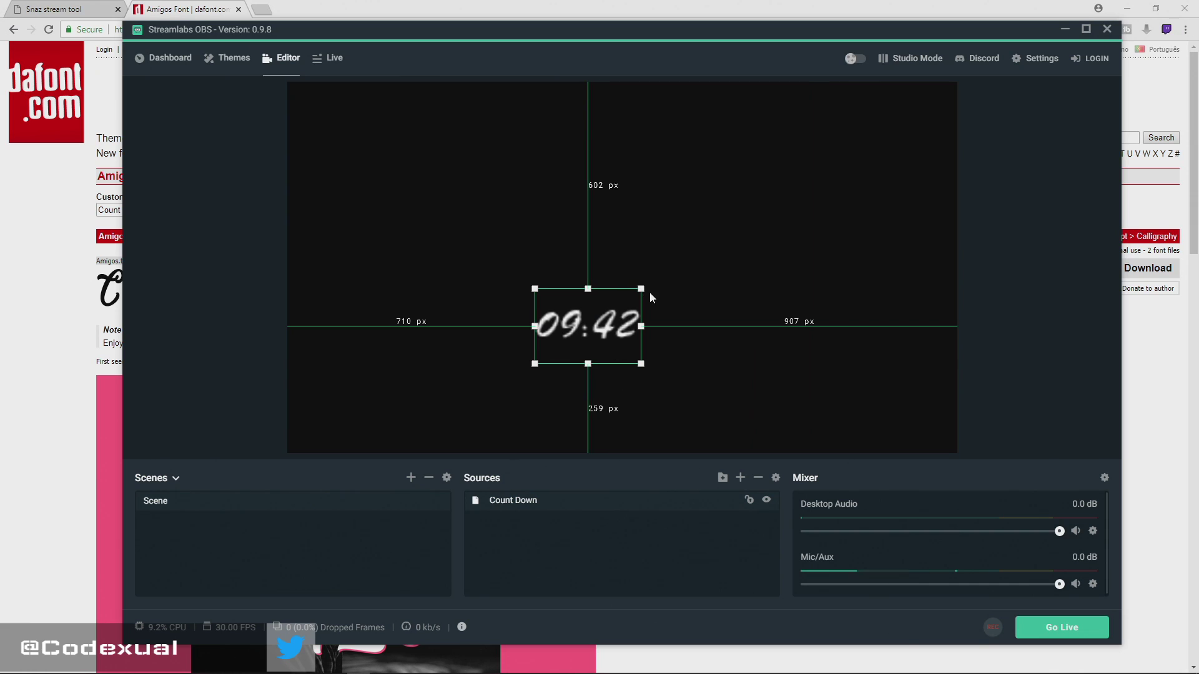
- Set the countdown to Amigos Regular at size 72 and move it toward the canvas top-left
{"action": "left_click_drag", "start_coordinate": [683, 273], "coordinate": [633, 332]}
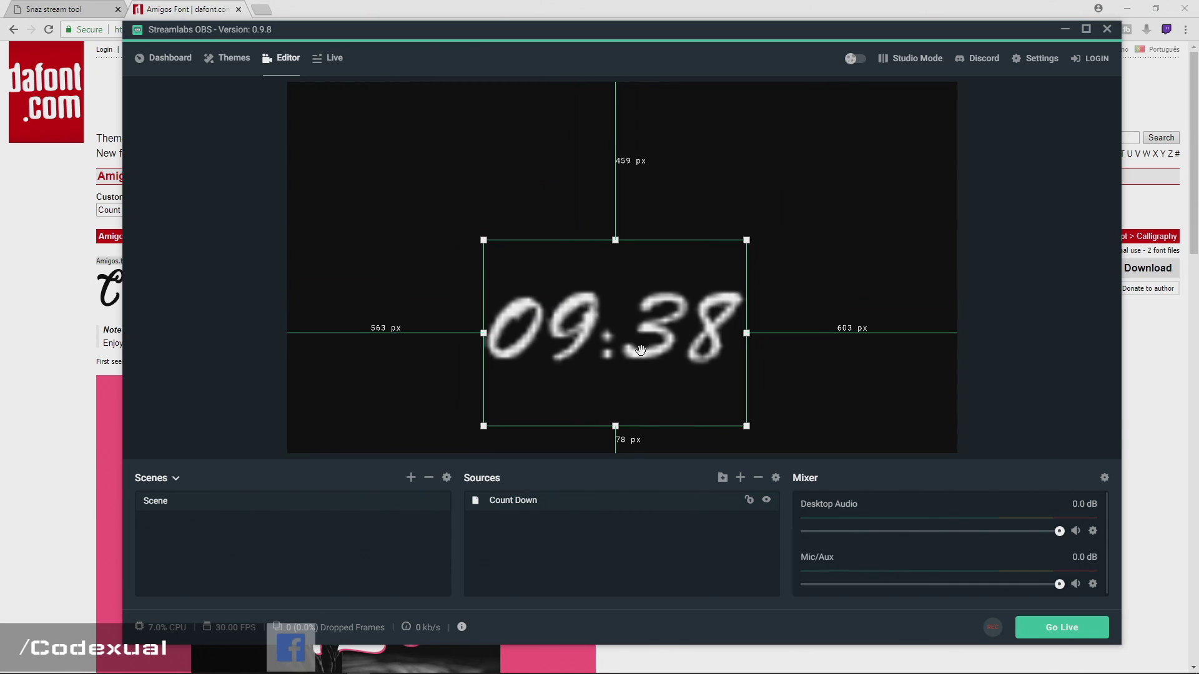
{"action": "right_click", "coordinate": [642, 350]}
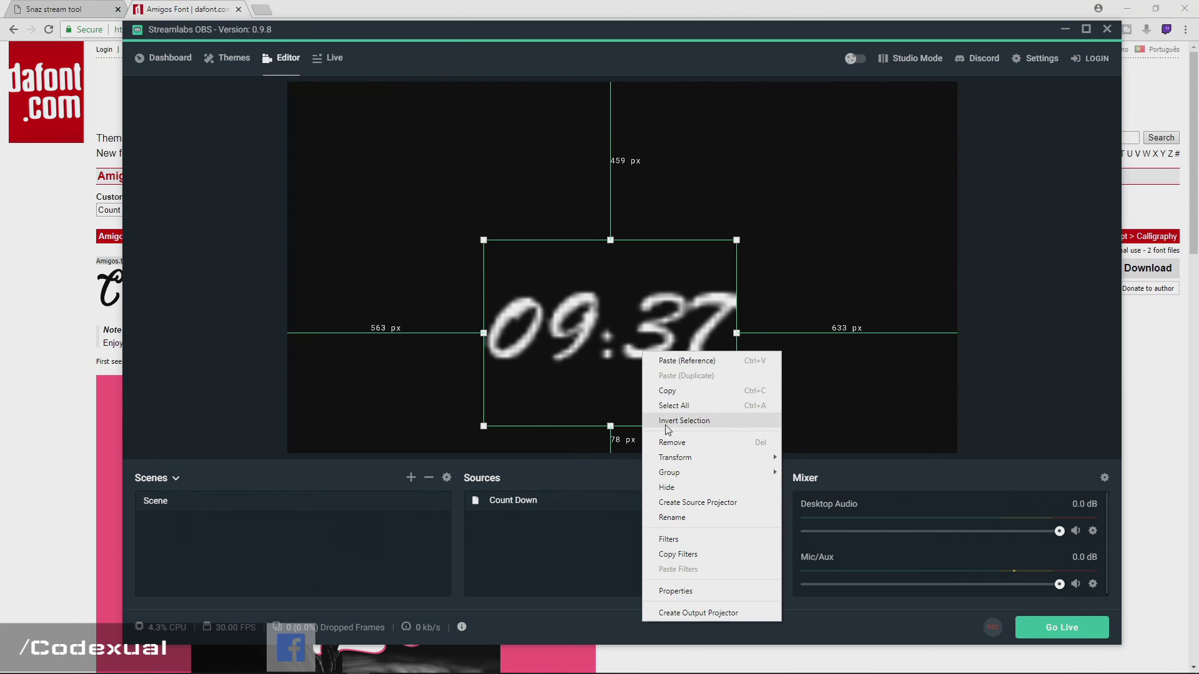
{"action": "left_click", "coordinate": [686, 607]}
{"action": "left_click", "coordinate": [582, 320]}
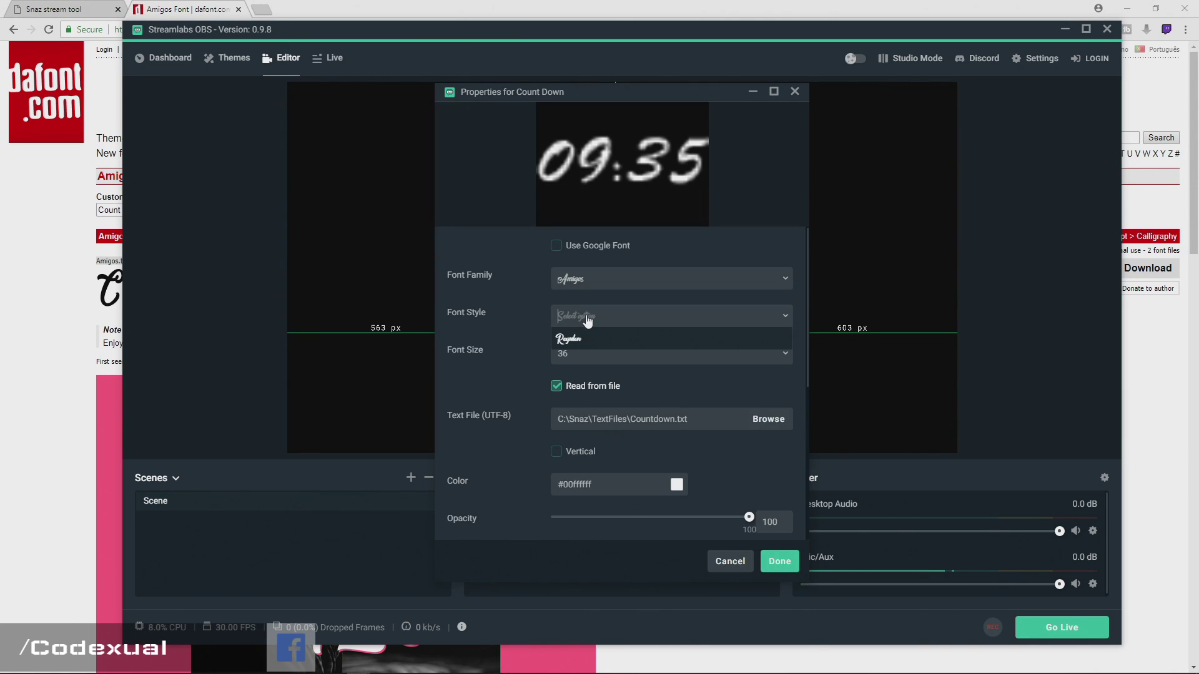
{"action": "left_click", "coordinate": [530, 347]}
{"action": "left_click", "coordinate": [570, 353]}
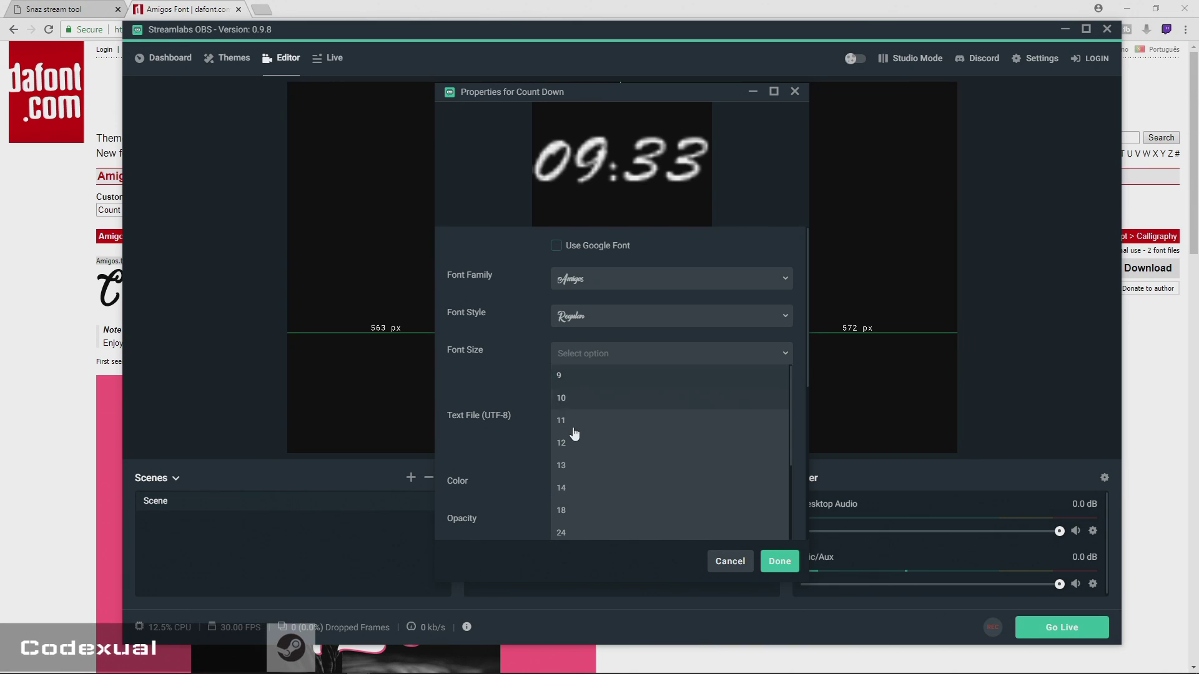
{"action": "scroll", "coordinate": [581, 511], "scroll_direction": "down", "scroll_amount": 2}
{"action": "left_click", "coordinate": [582, 508]}
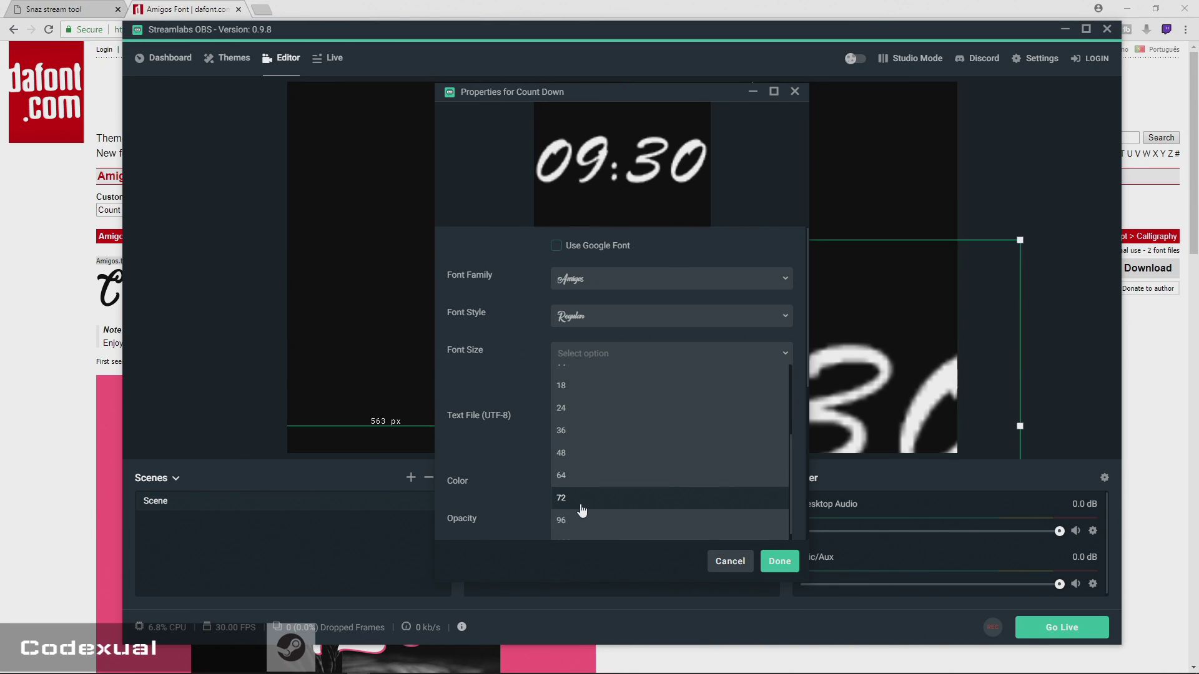
{"action": "left_click", "coordinate": [779, 561]}
{"action": "left_click_drag", "start_coordinate": [650, 307], "coordinate": [546, 166]}
{"action": "left_click_drag", "start_coordinate": [607, 309], "coordinate": [573, 311]}
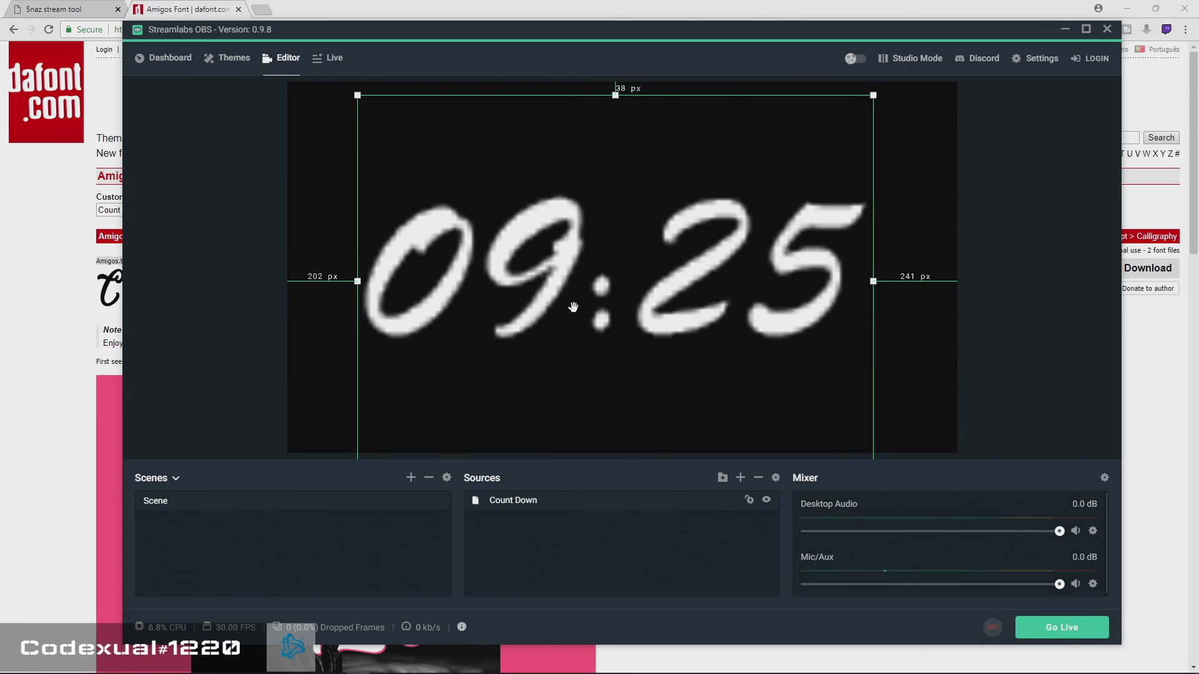